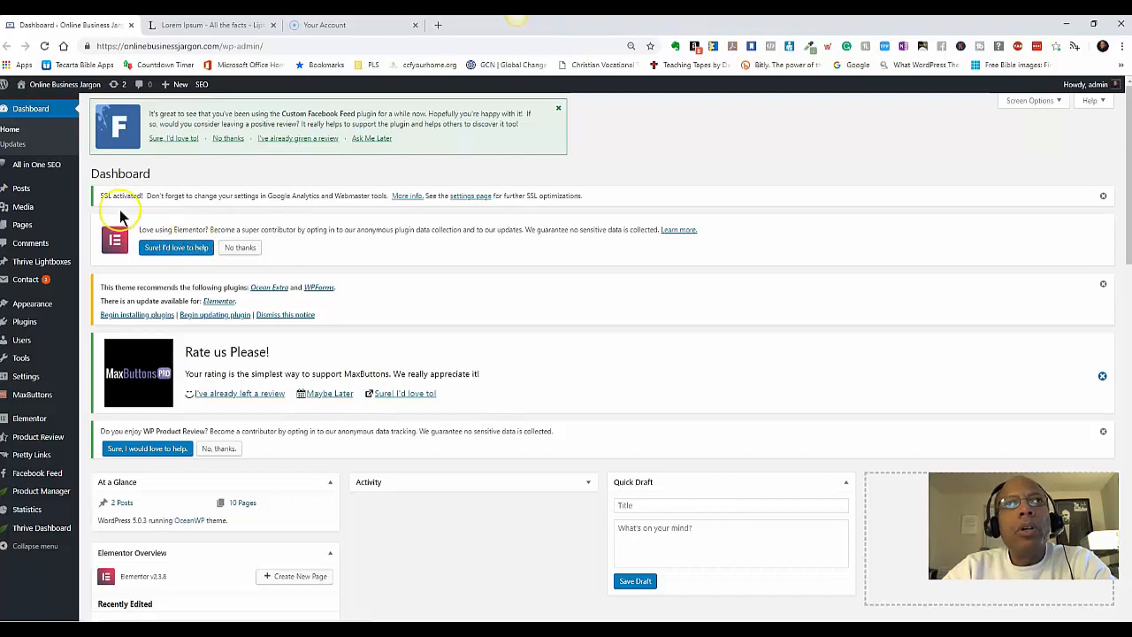
# Start a new blog post and bring its title field and content editor into view
pyautogui.moveTo(178, 87)
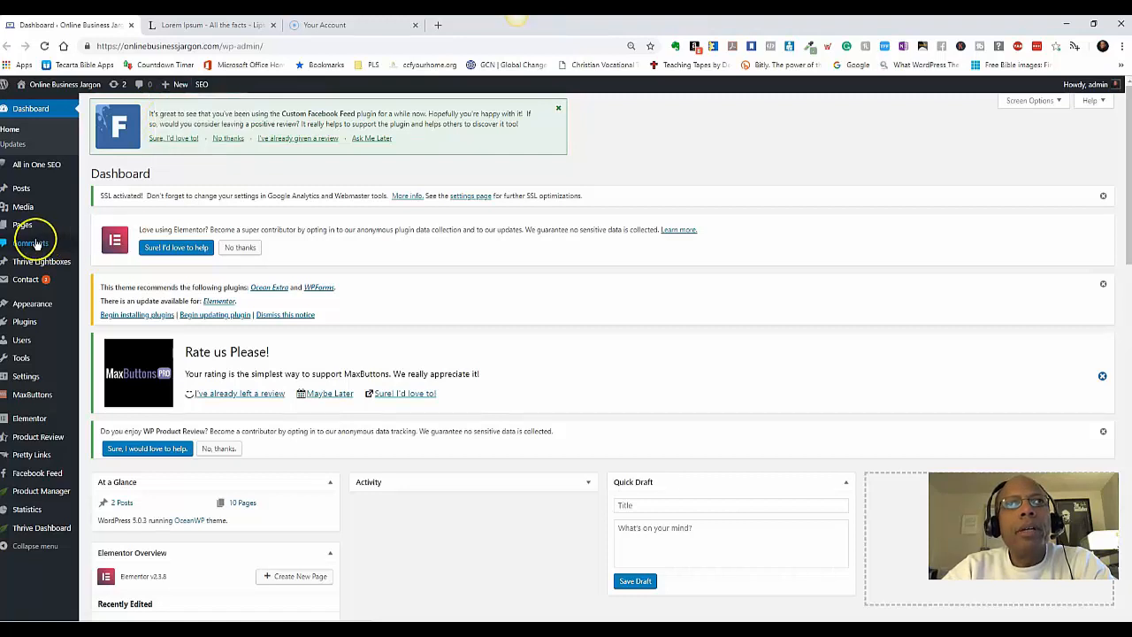
pyautogui.moveTo(23, 191)
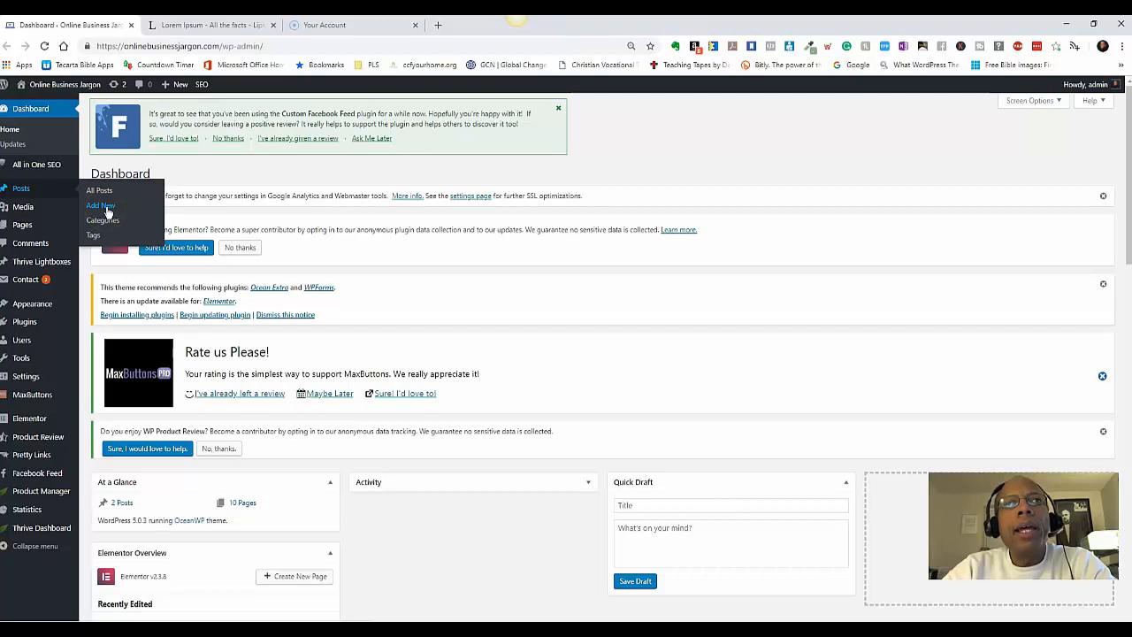
pyautogui.click(108, 212)
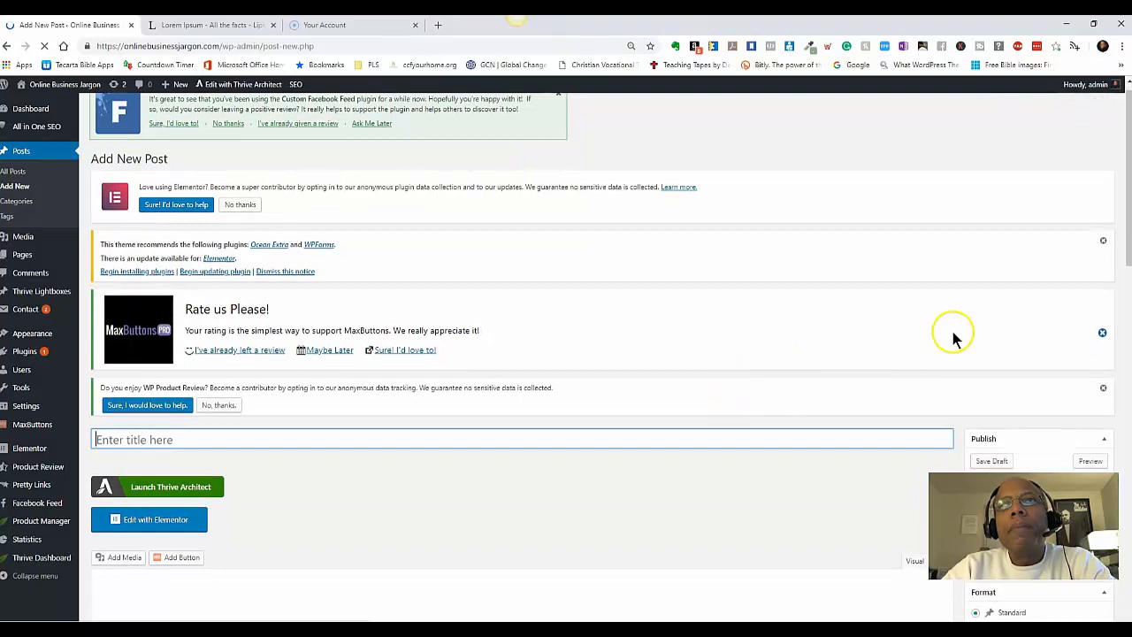
pyautogui.scroll(-2, 1116, 259)
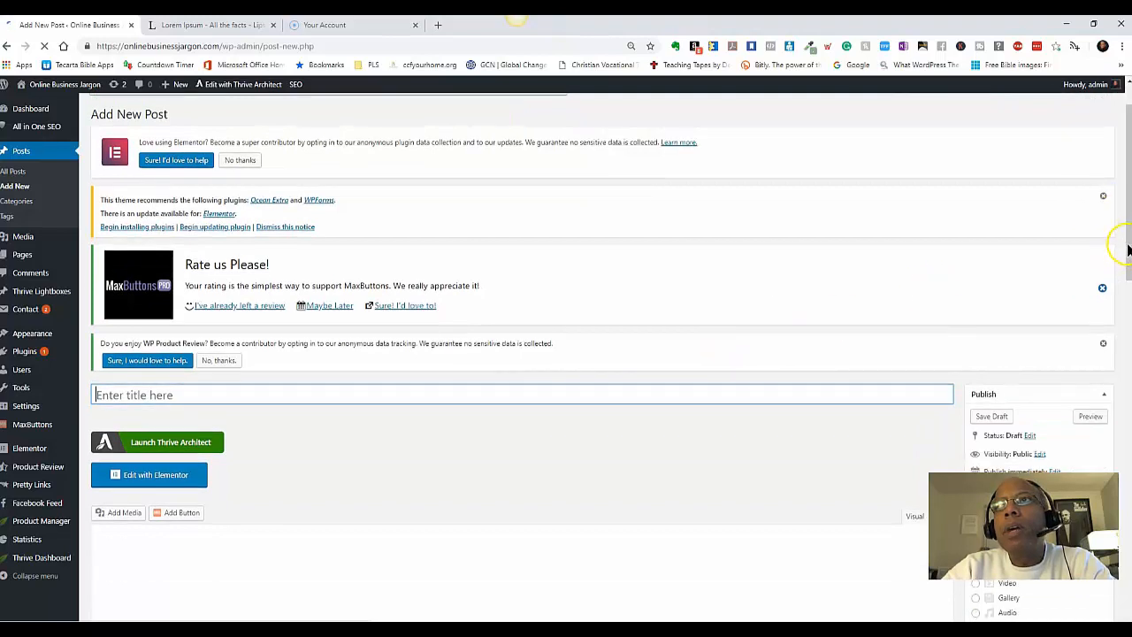
pyautogui.scroll(-2, 1126, 255)
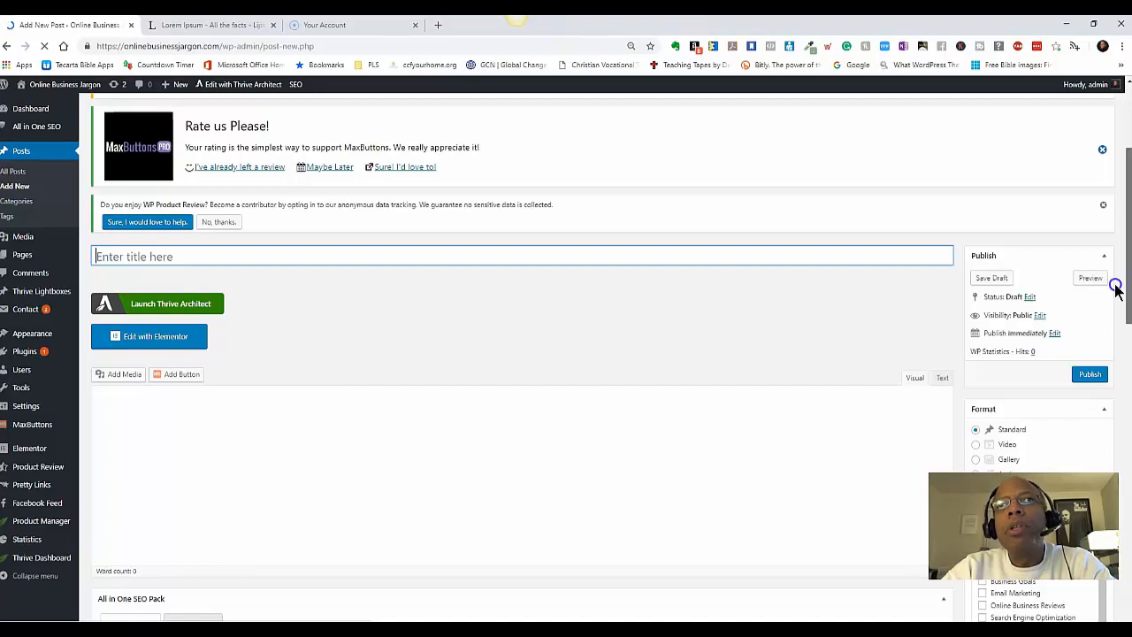
pyautogui.scroll(-1, 1117, 289)
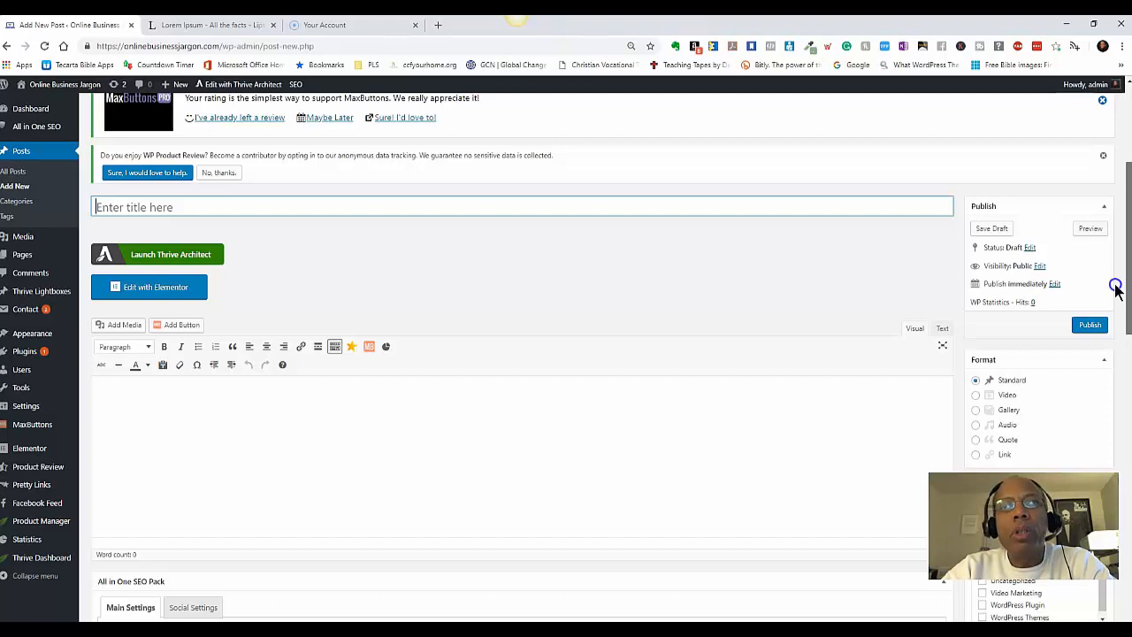
pyautogui.moveTo(1116, 285); pyautogui.dragTo(1113, 287)
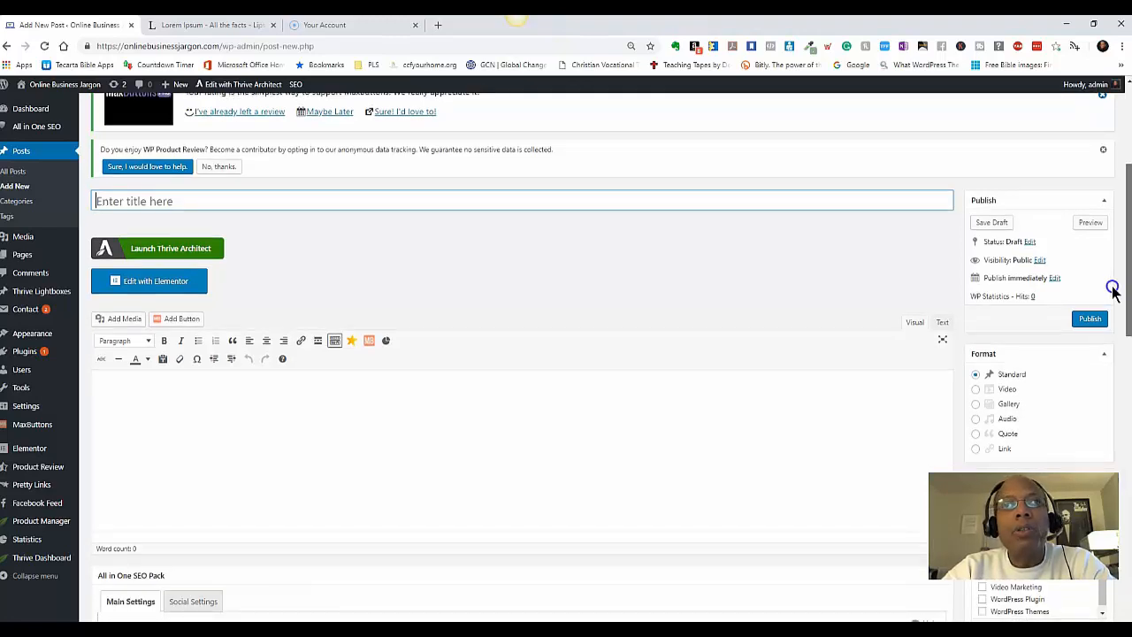
# Title the post with the blogger's nickname followed by "Blog Post" and save it as a draft
pyautogui.click(268, 200)
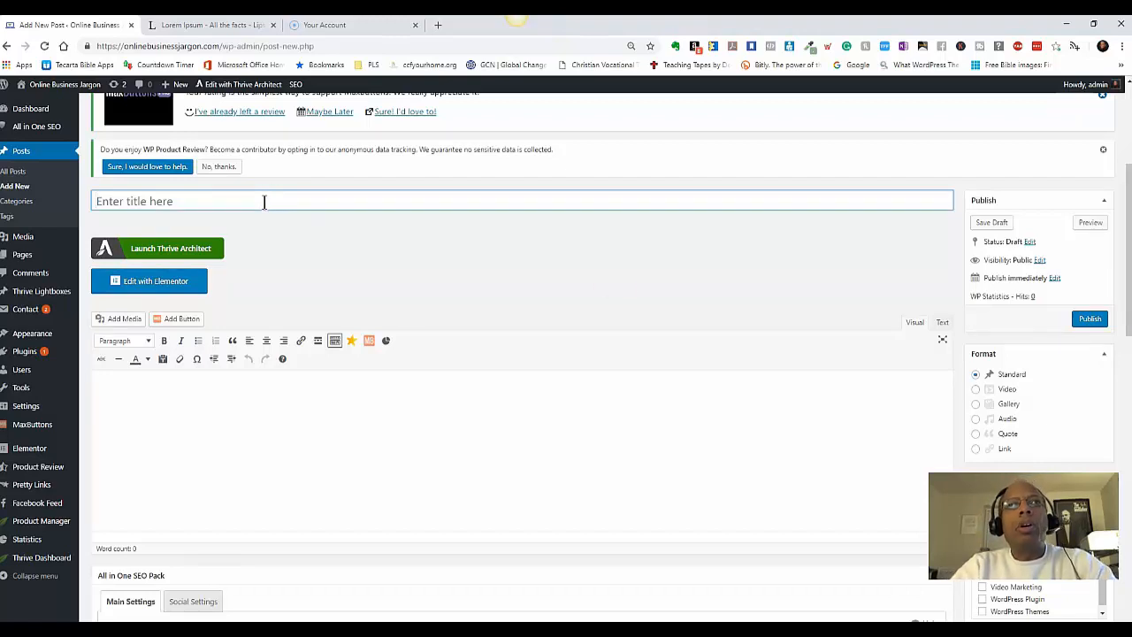
pyautogui.write('Chuck')
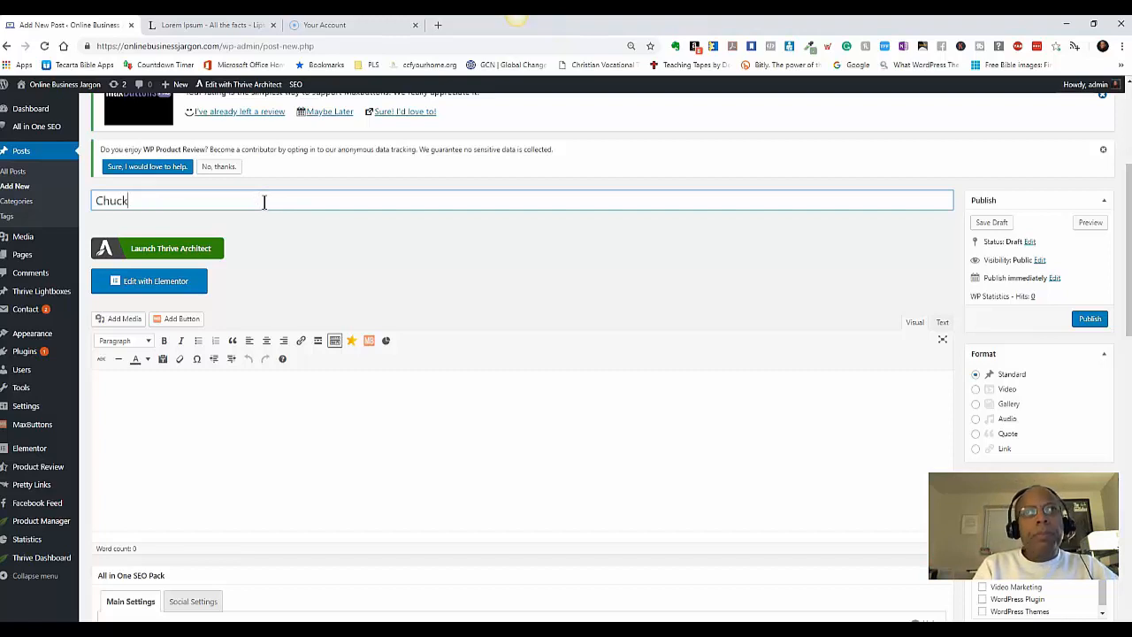
pyautogui.write('i')
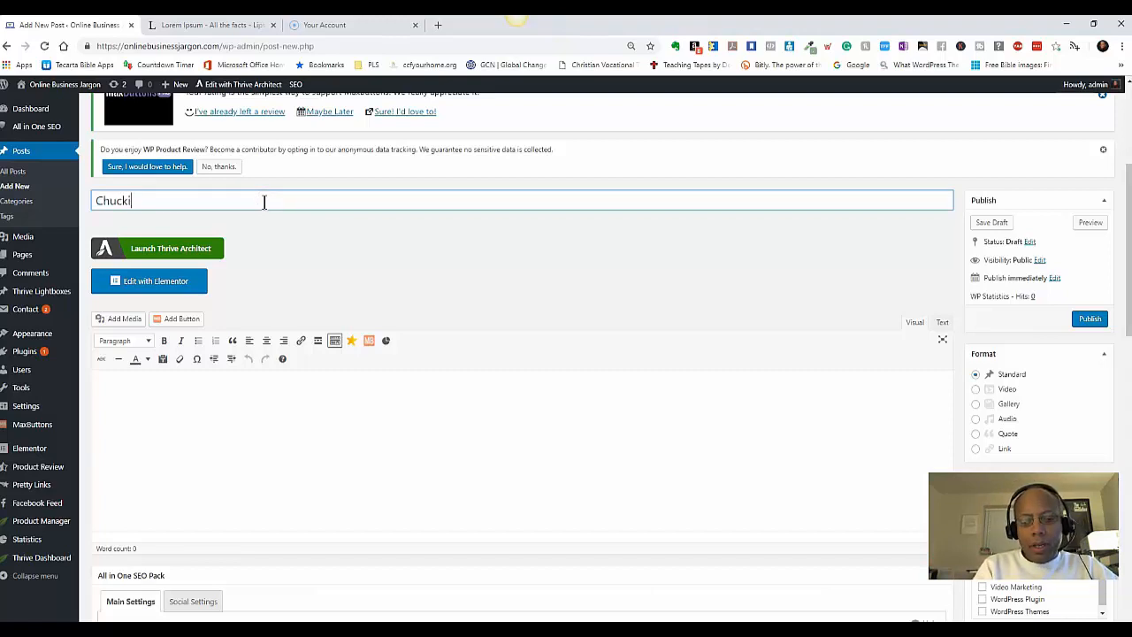
pyautogui.write('e')
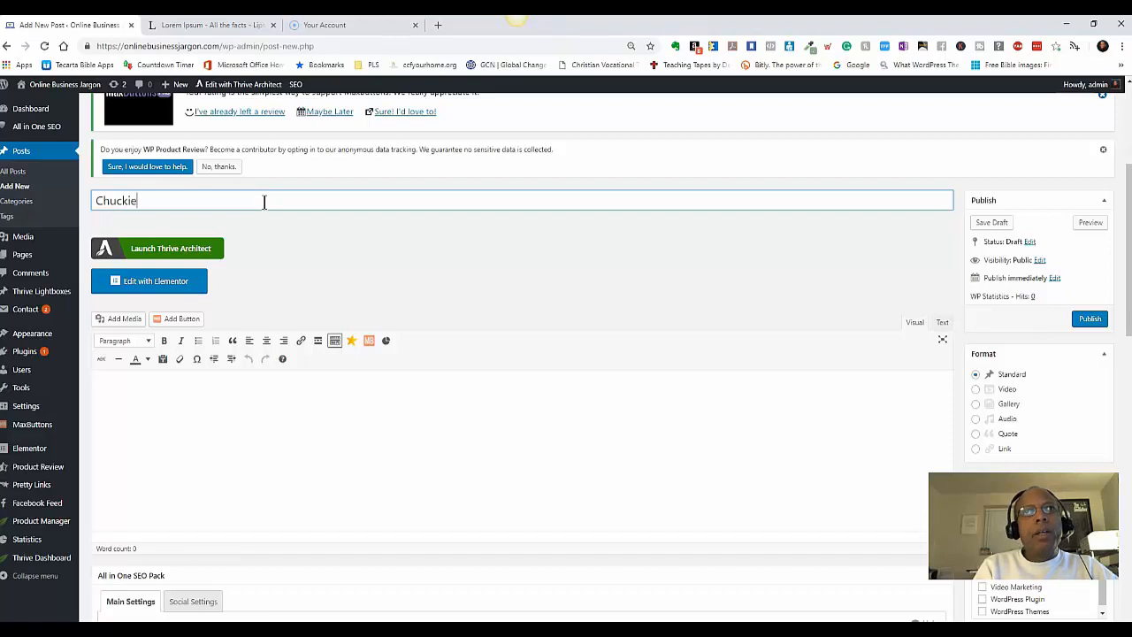
pyautogui.write(' Blog')
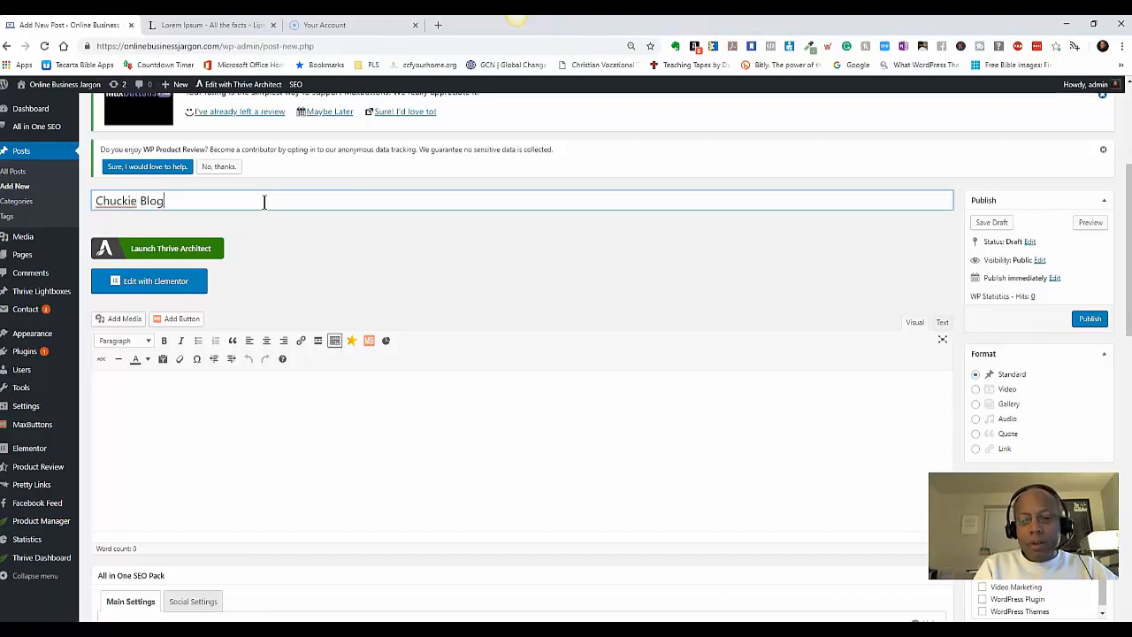
pyautogui.write(' Post')
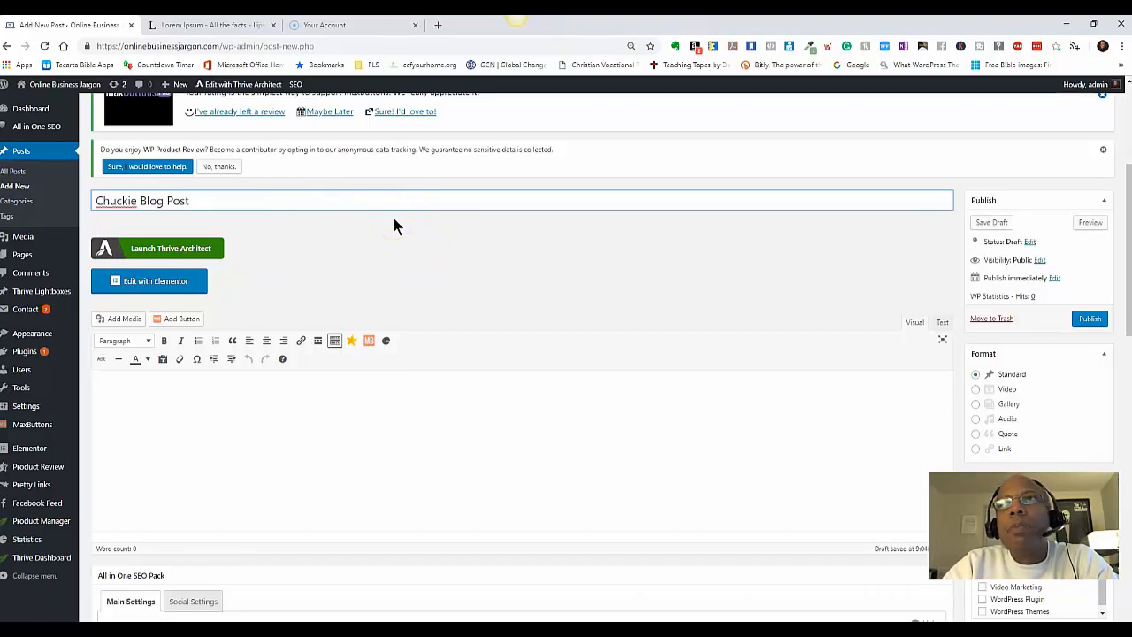
pyautogui.click(991, 223)
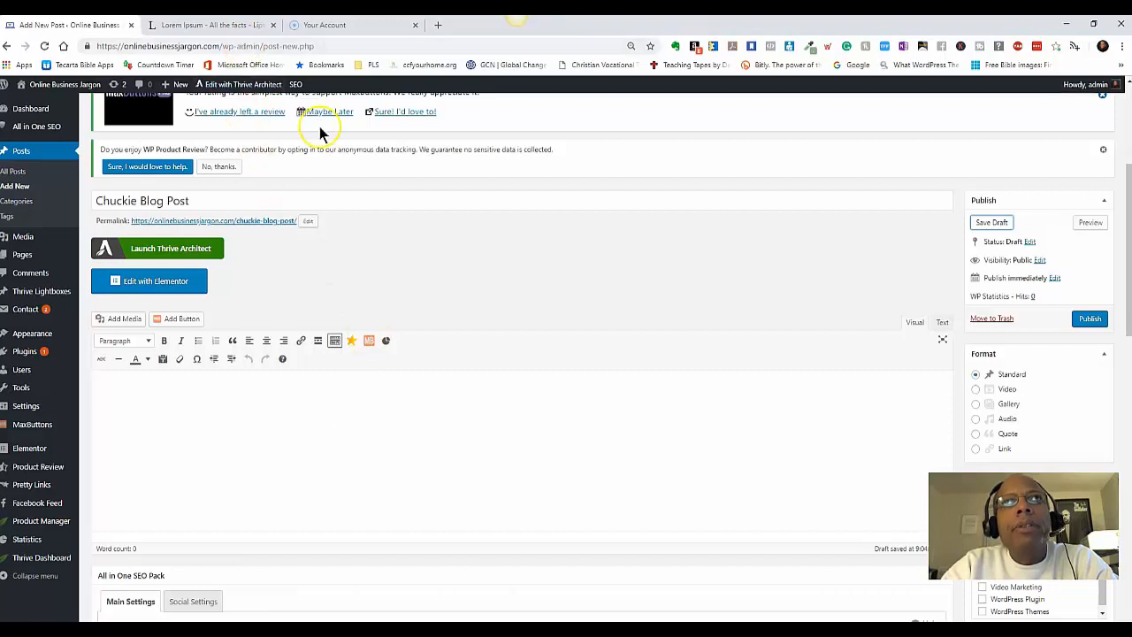
# On the open lipsum.com page, copy the paragraph under "What is Lorem Ipsum?"
pyautogui.click(224, 26)
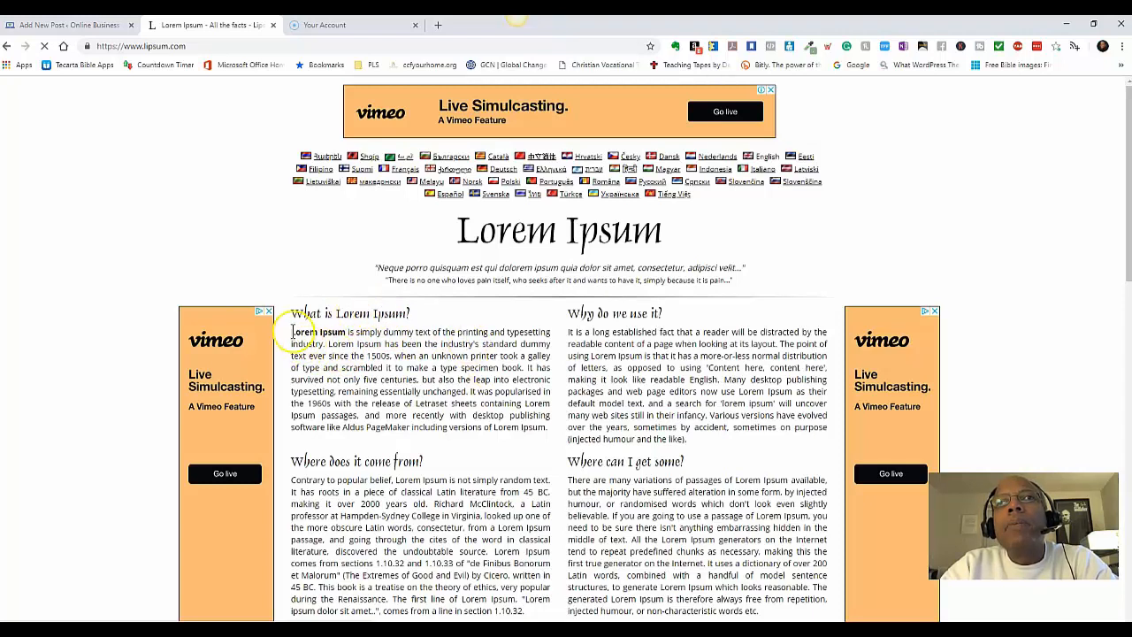
pyautogui.moveTo(292, 332); pyautogui.dragTo(547, 428)
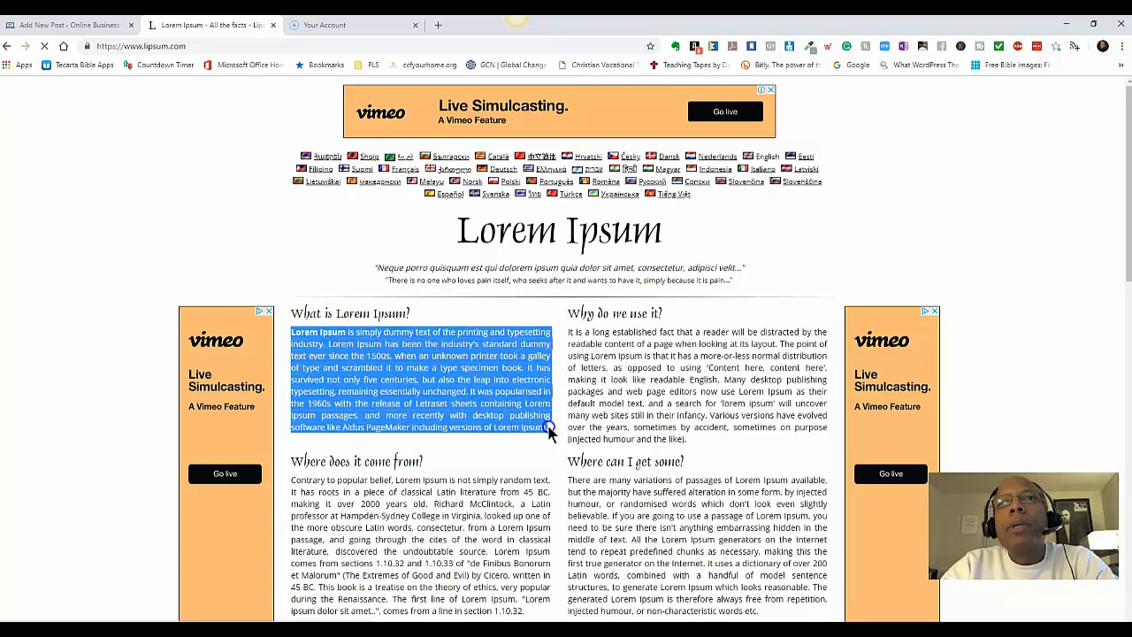
pyautogui.rightClick(453, 366)
pyautogui.click(459, 375)
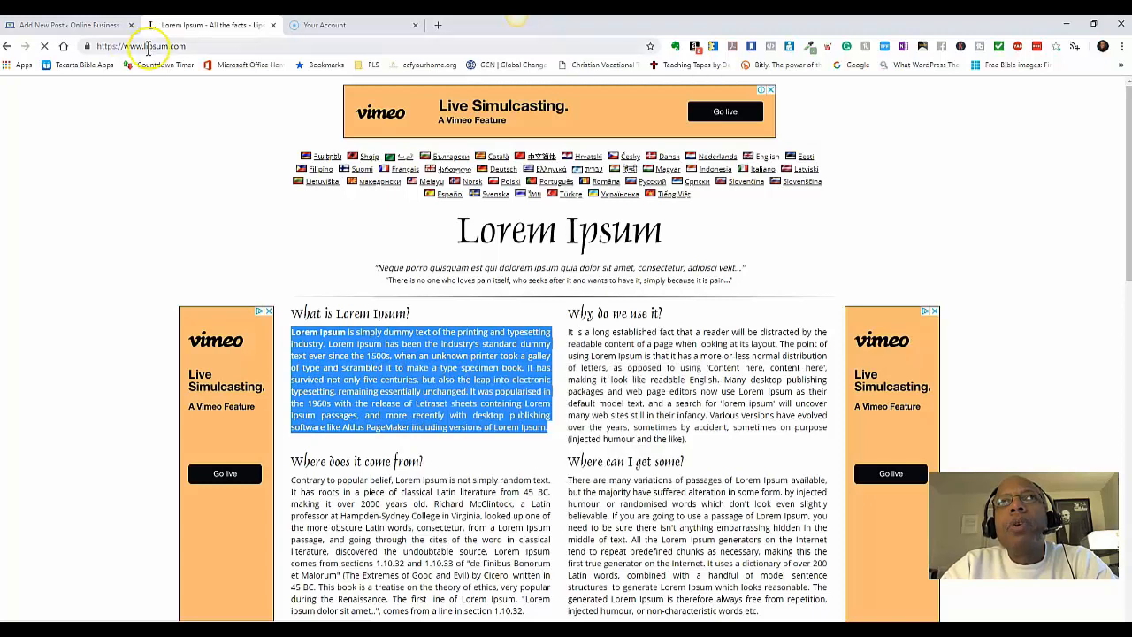
# Back in the new WordPress post, paste the copied paragraph into the body using the visual editor
pyautogui.click(86, 27)
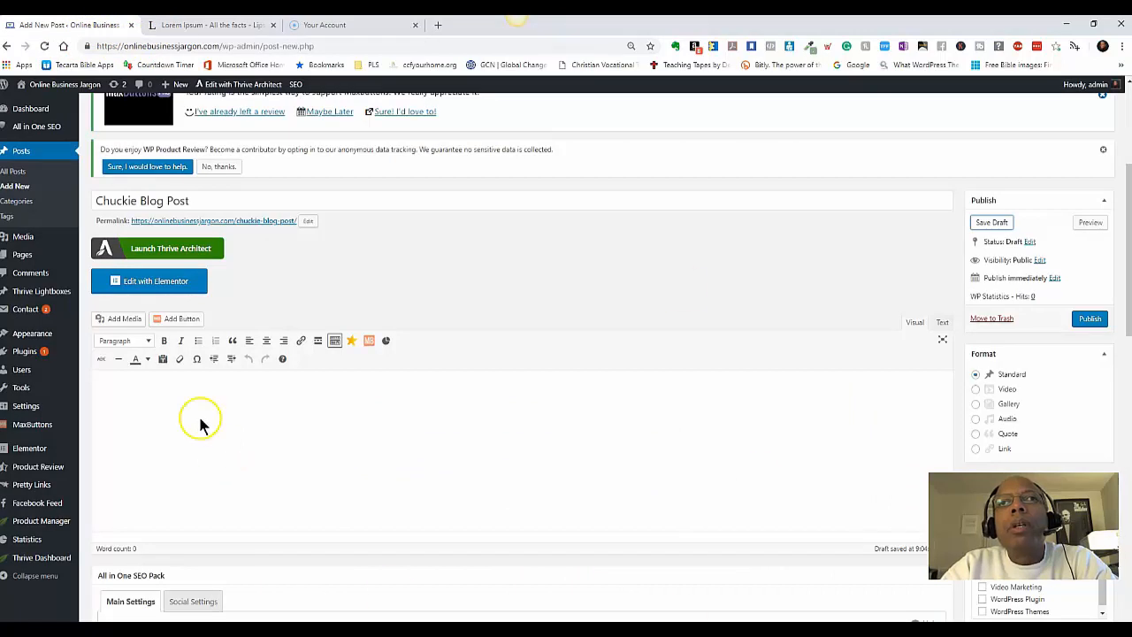
pyautogui.click(943, 322)
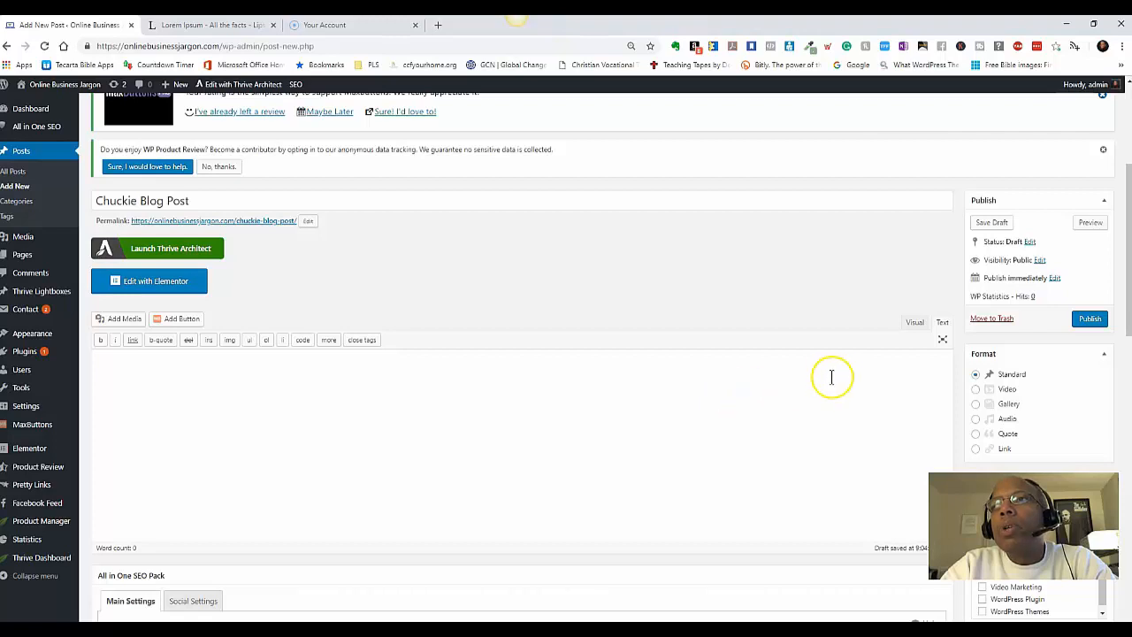
pyautogui.click(914, 323)
pyautogui.scroll(-3, 232, 449)
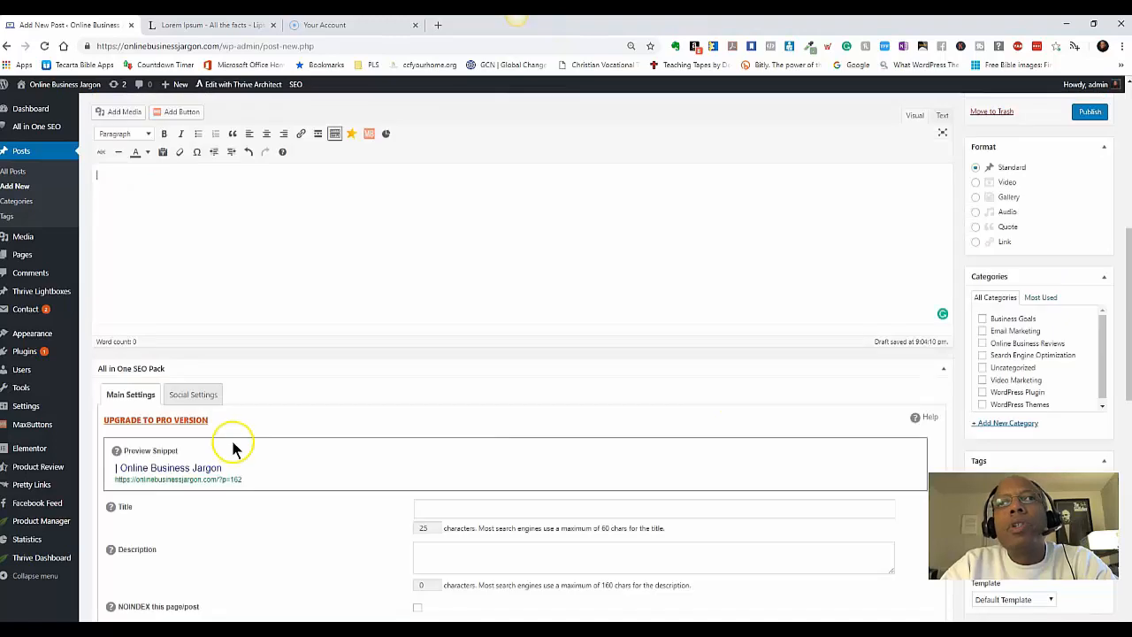
pyautogui.scroll(3, 617, 283)
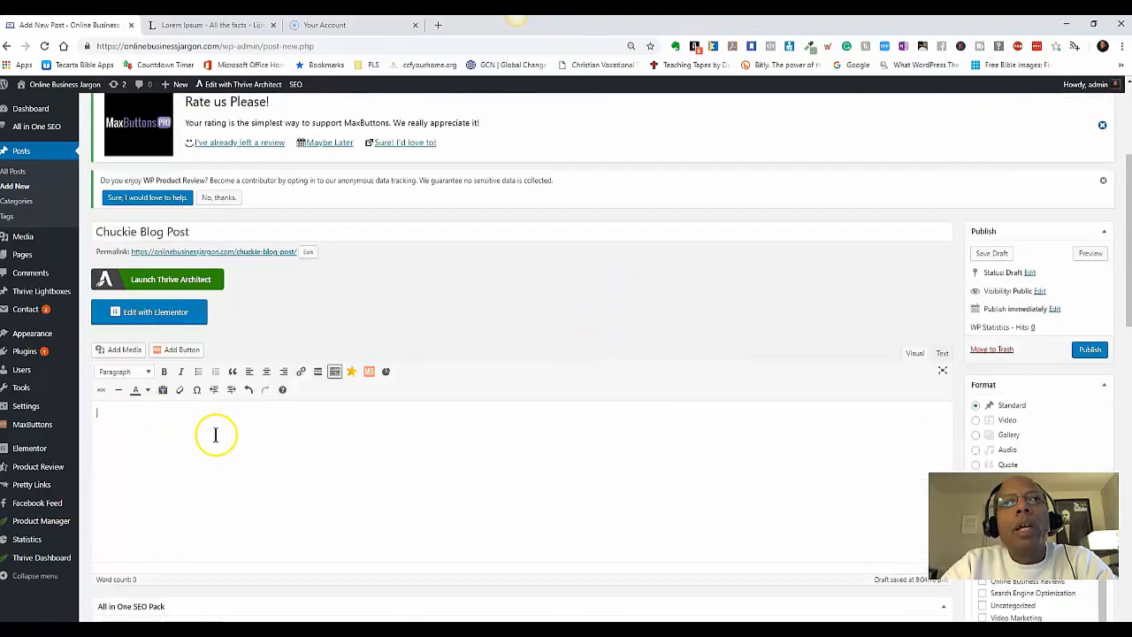
pyautogui.scroll(-2, 215, 433)
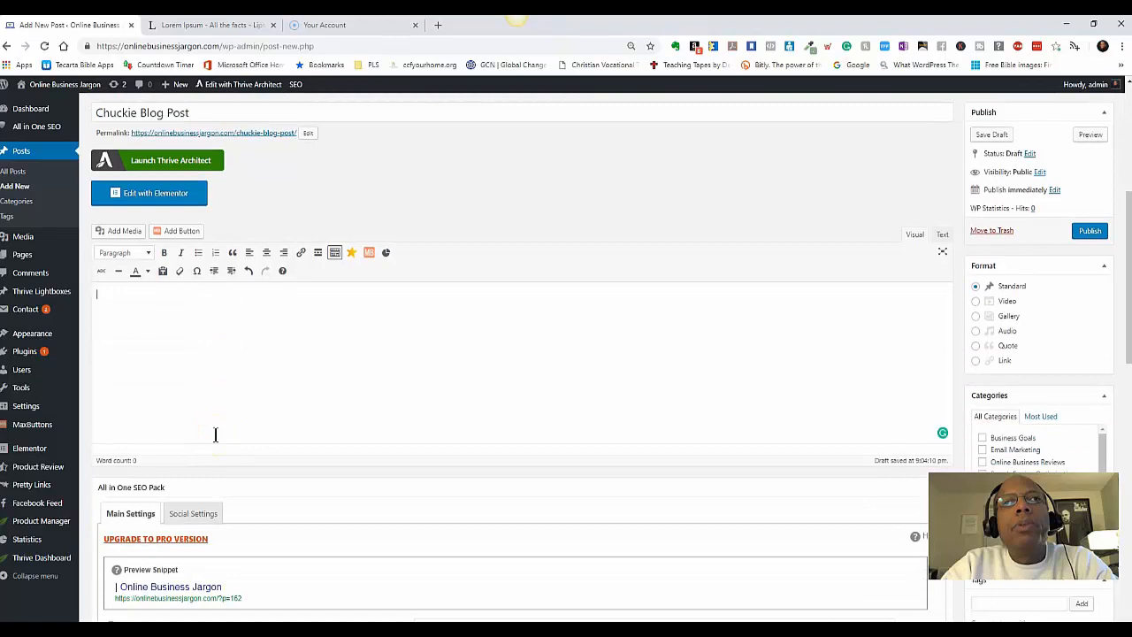
pyautogui.click(115, 297)
pyautogui.rightClick(115, 297)
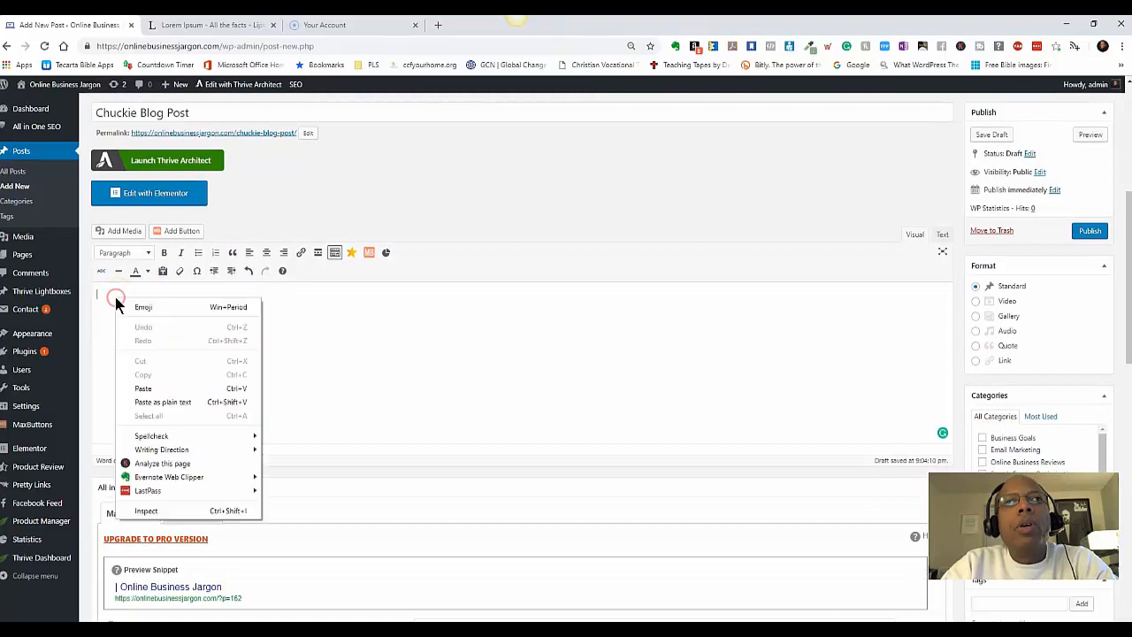
pyautogui.click(143, 388)
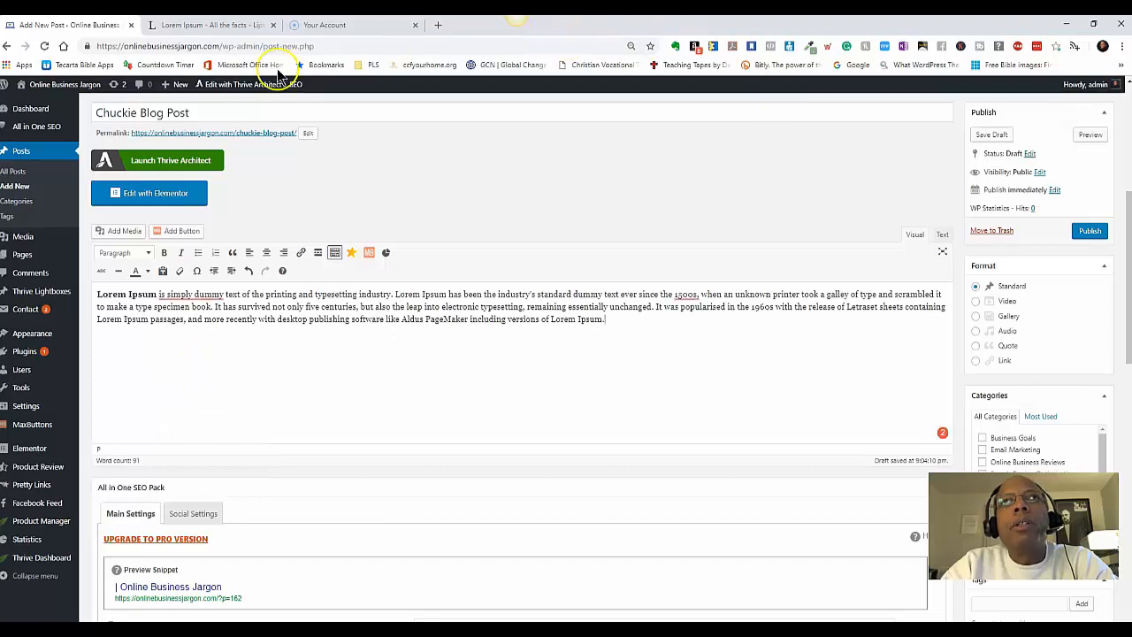
# Copy the "Where does it come from?" heading and its paragraph from lipsum.com and paste them below the post's first paragraph
pyautogui.click(205, 24)
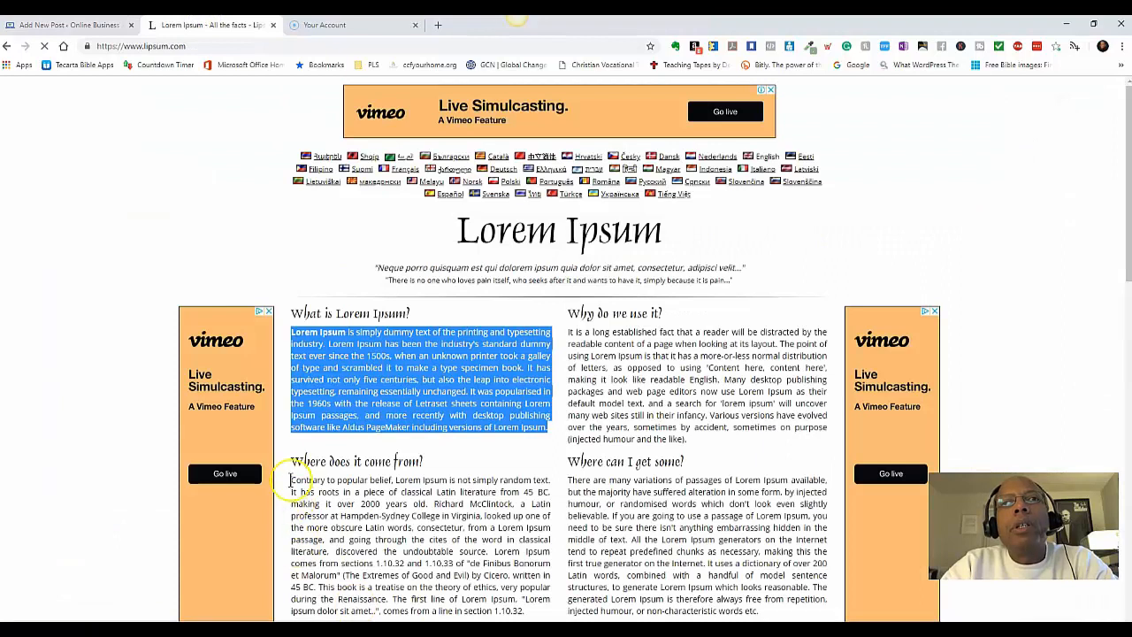
pyautogui.moveTo(292, 461); pyautogui.dragTo(533, 613)
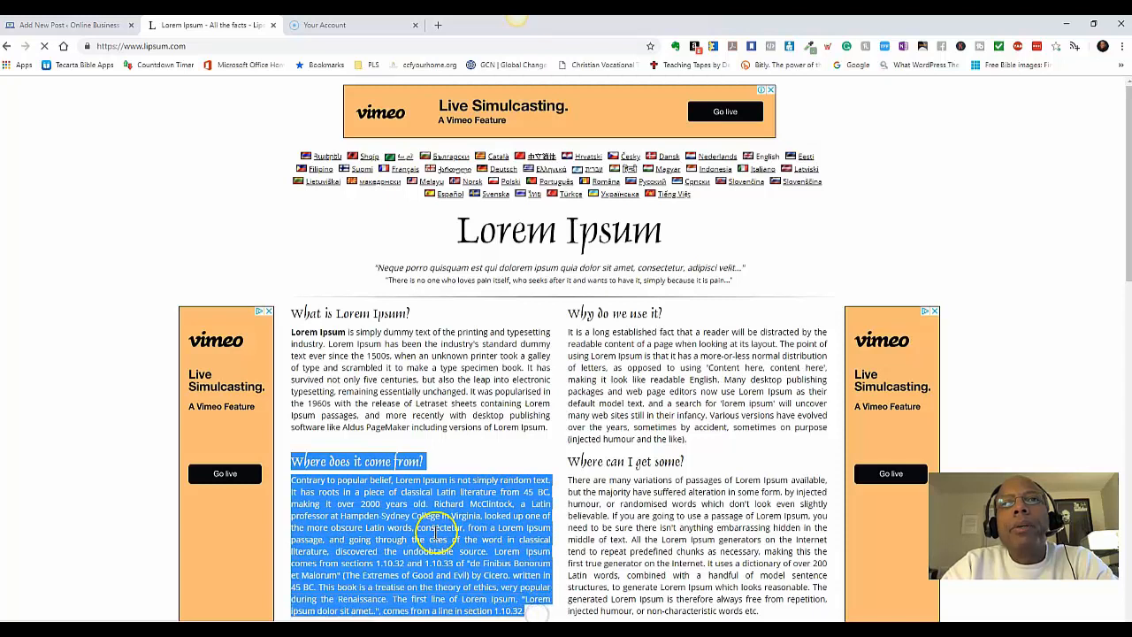
pyautogui.rightClick(439, 532)
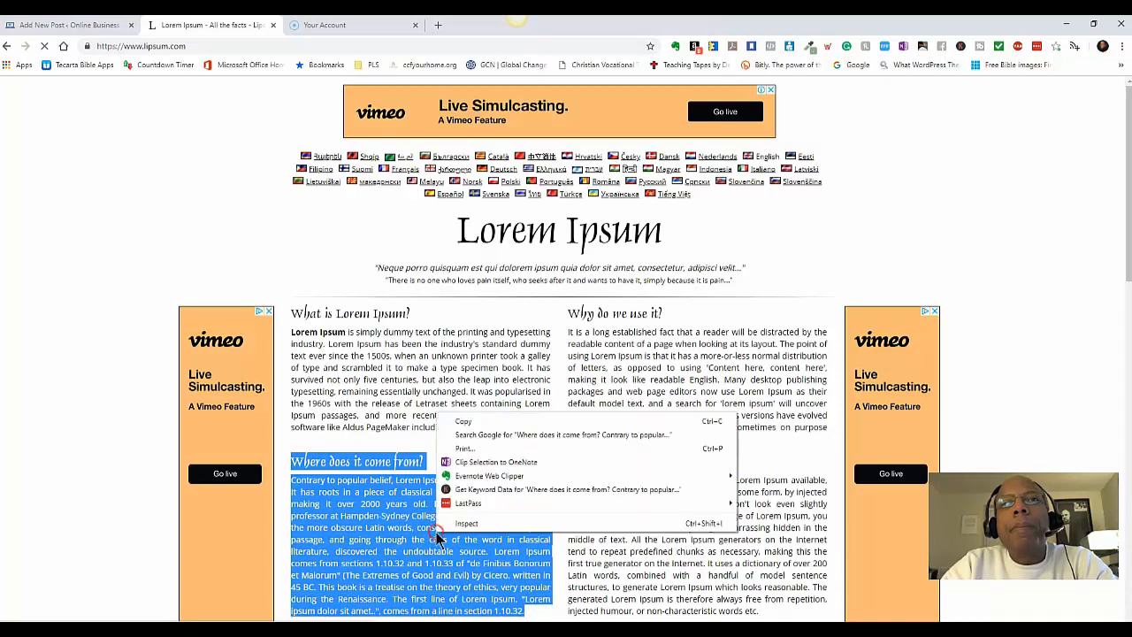
pyautogui.click(496, 422)
pyautogui.click(46, 24)
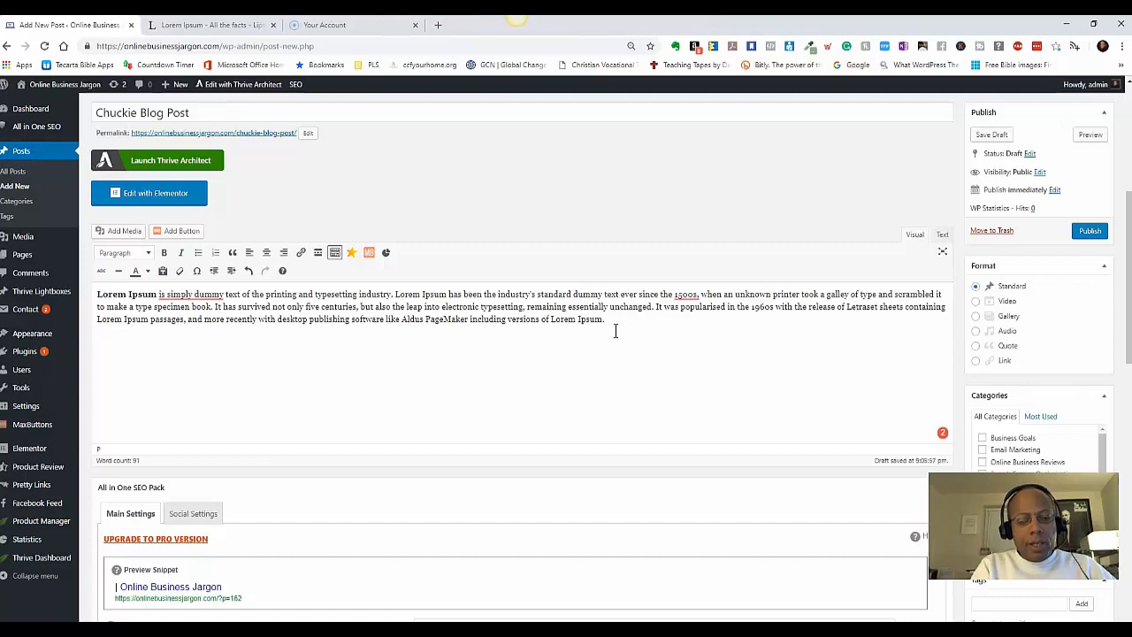
pyautogui.hotkey('ctrl', 'v')
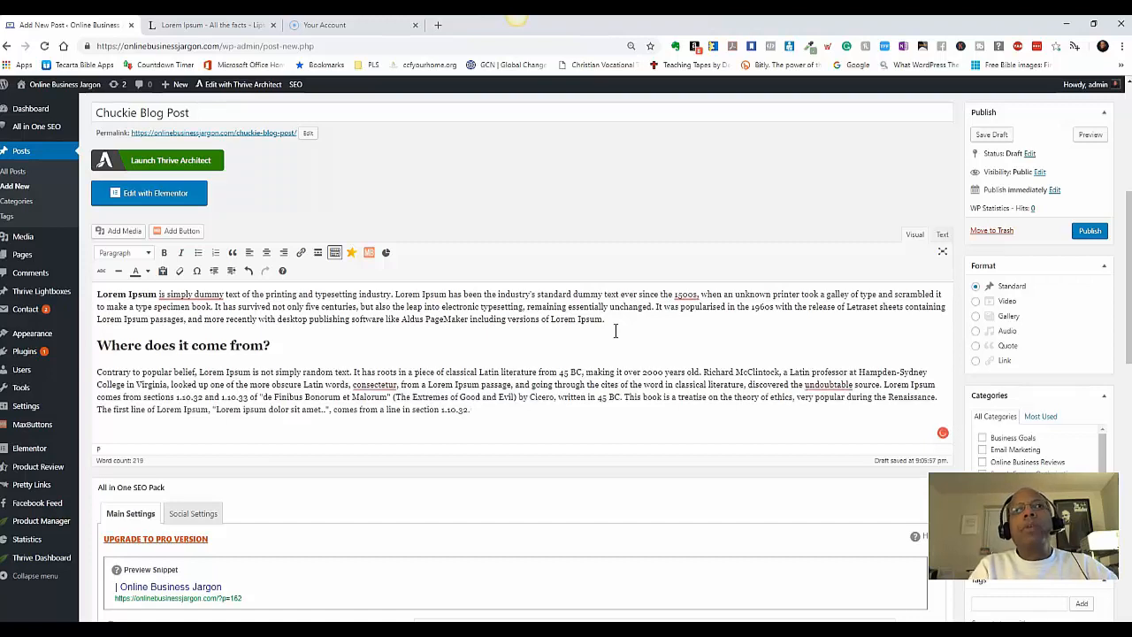
pyautogui.click(607, 332)
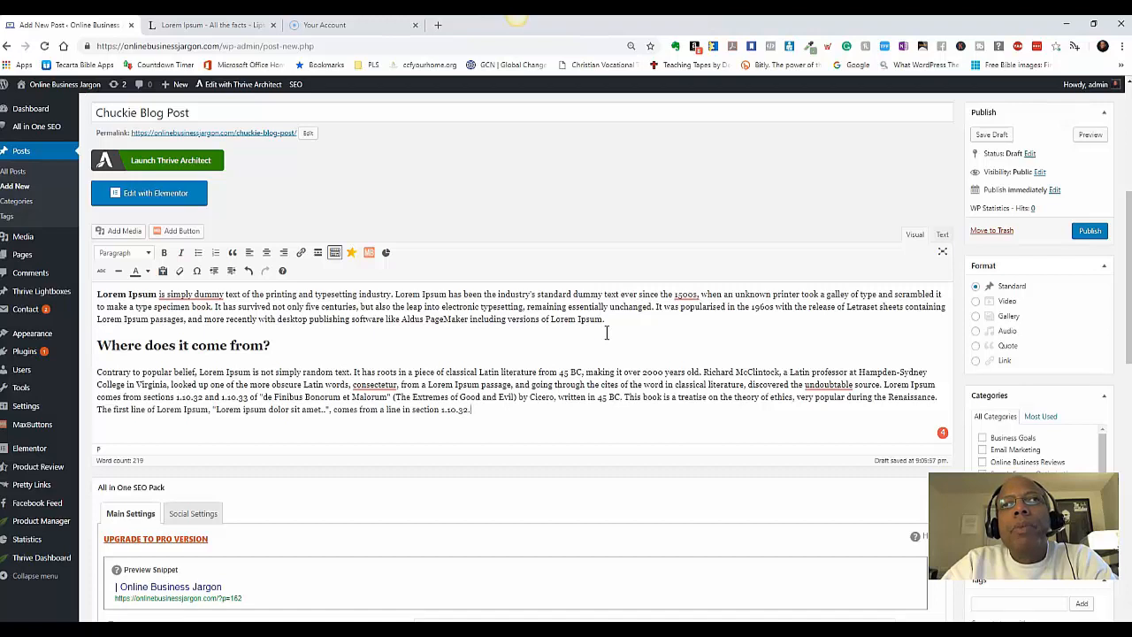
pyautogui.click(600, 332)
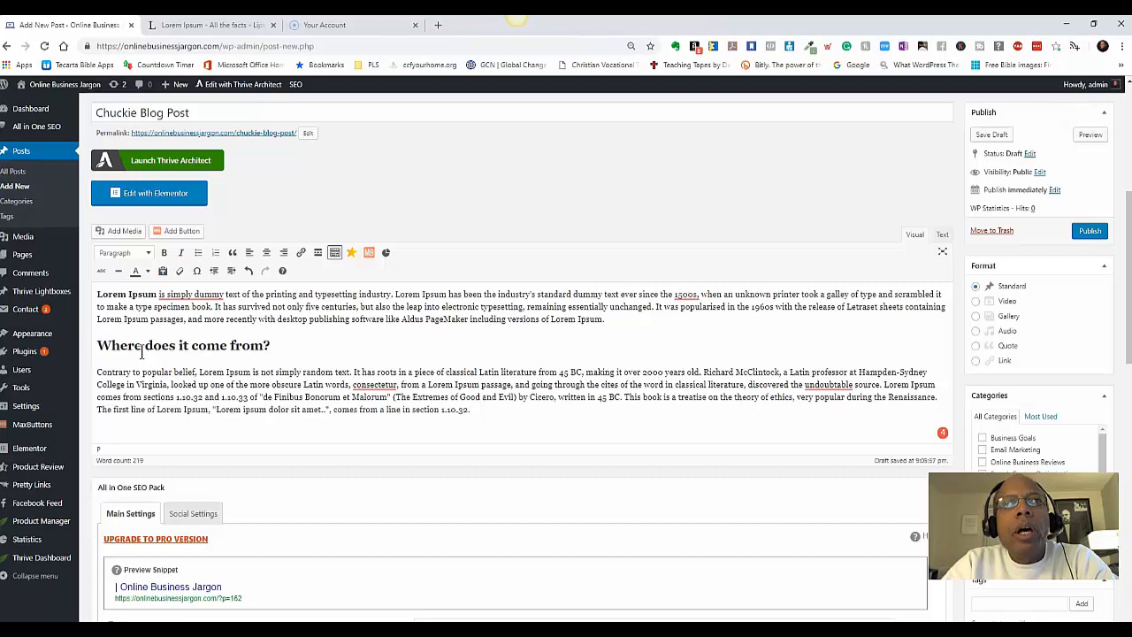
# Insert an empty line above the opening "Lorem Ipsum" paragraph of the post body
pyautogui.click(113, 289)
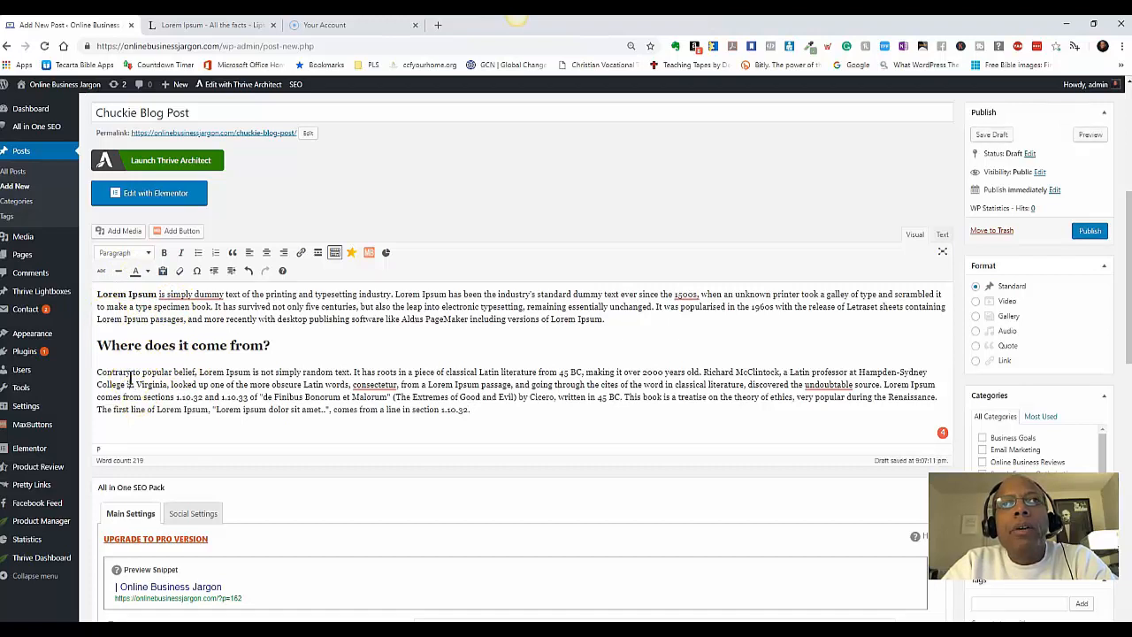
pyautogui.click(110, 346)
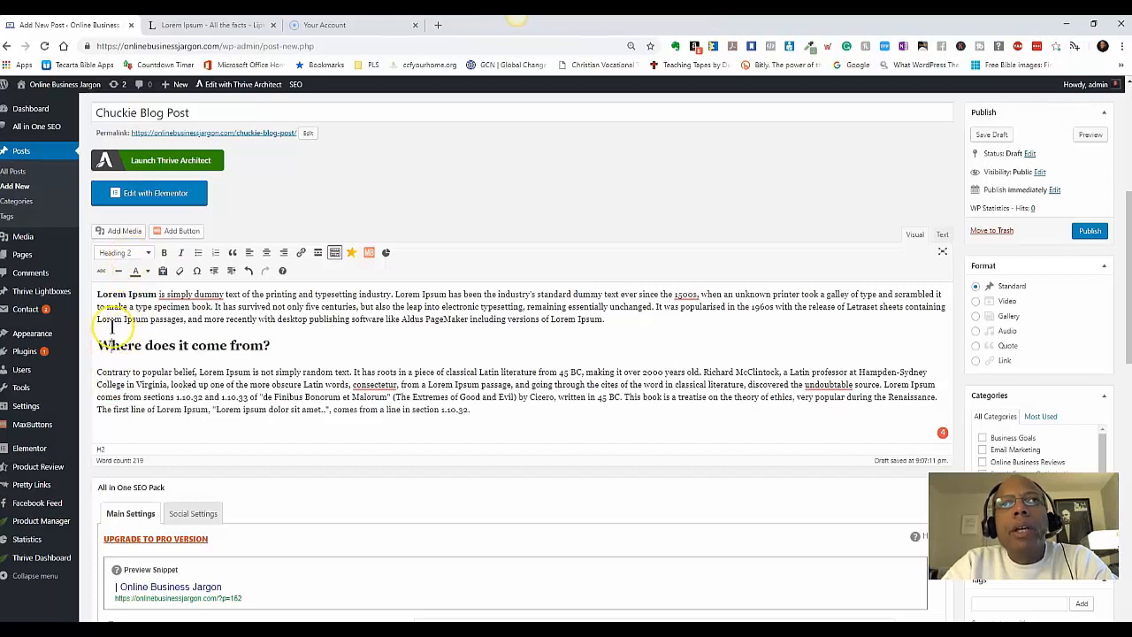
pyautogui.click(97, 293)
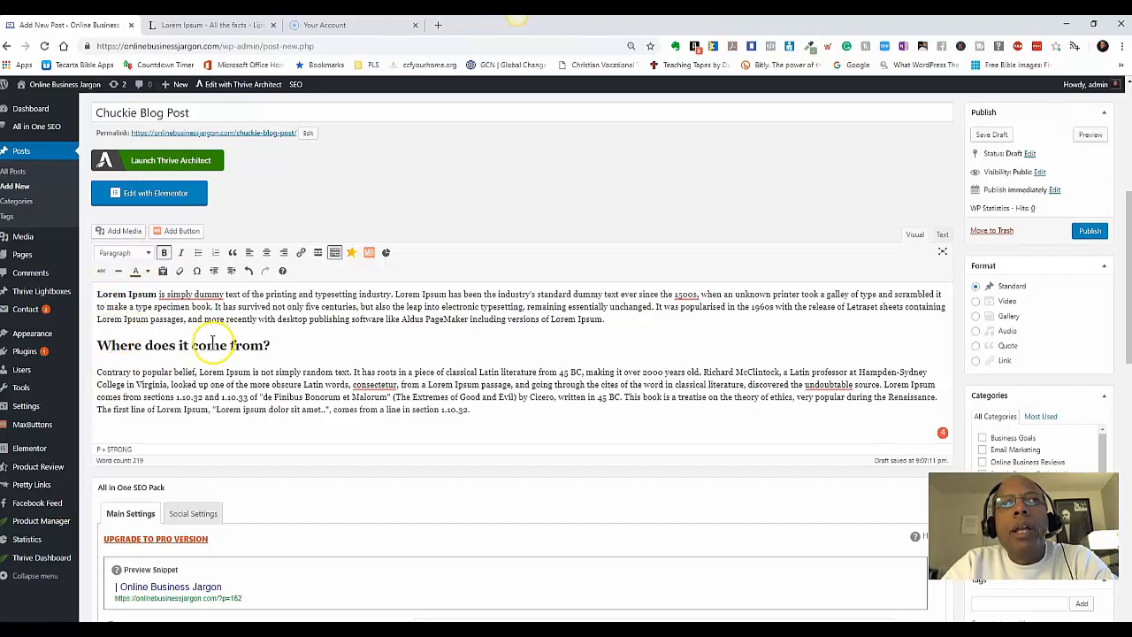
pyautogui.press('Return')
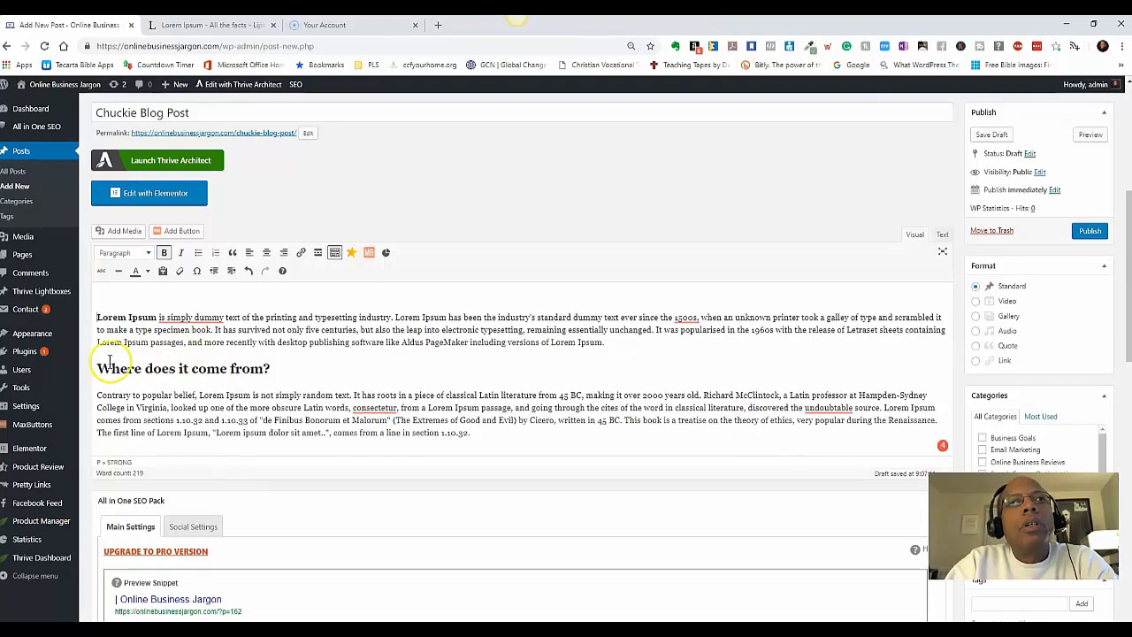
# Copy the "Where does it come from?" heading and paste it into the empty line at the start of the post body
pyautogui.moveTo(96, 371); pyautogui.dragTo(265, 370)
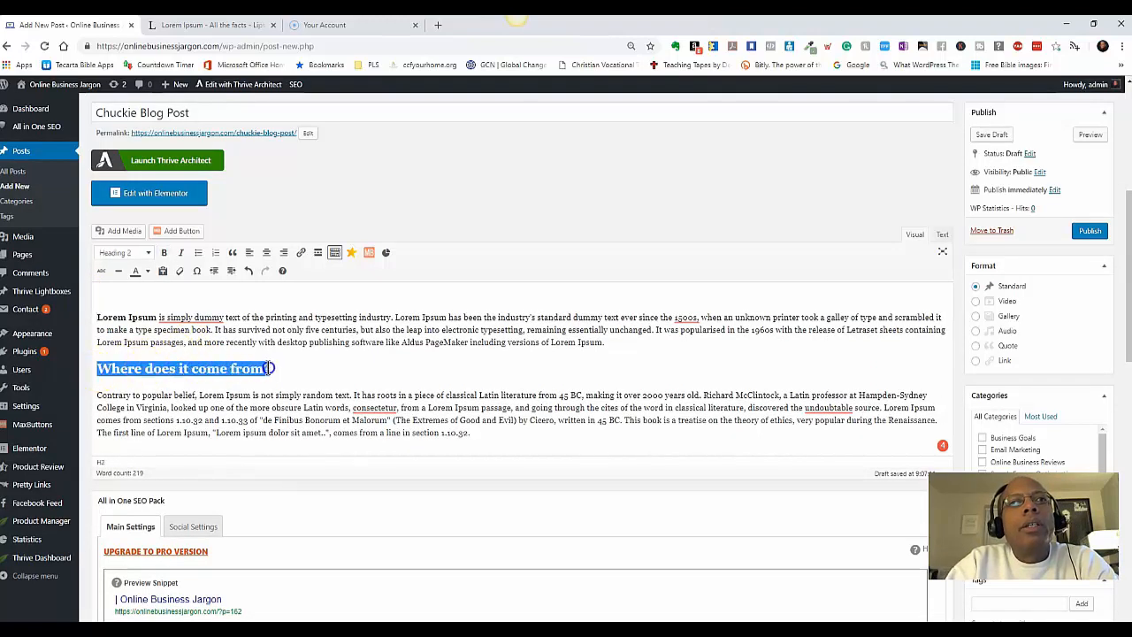
pyautogui.rightClick(267, 370)
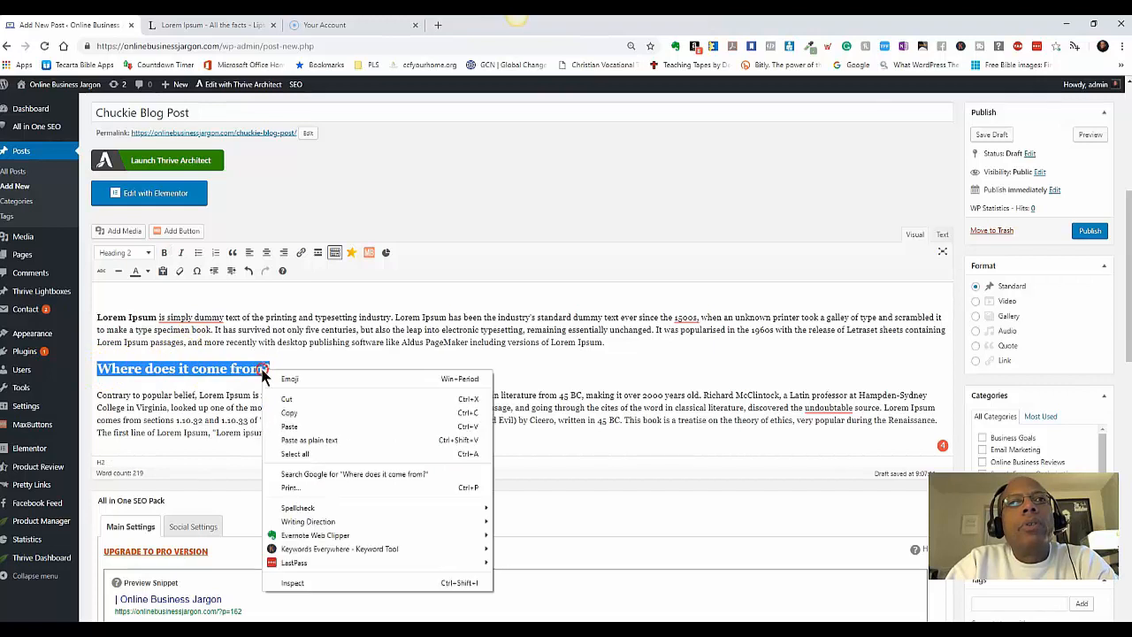
pyautogui.click(307, 414)
pyautogui.click(142, 292)
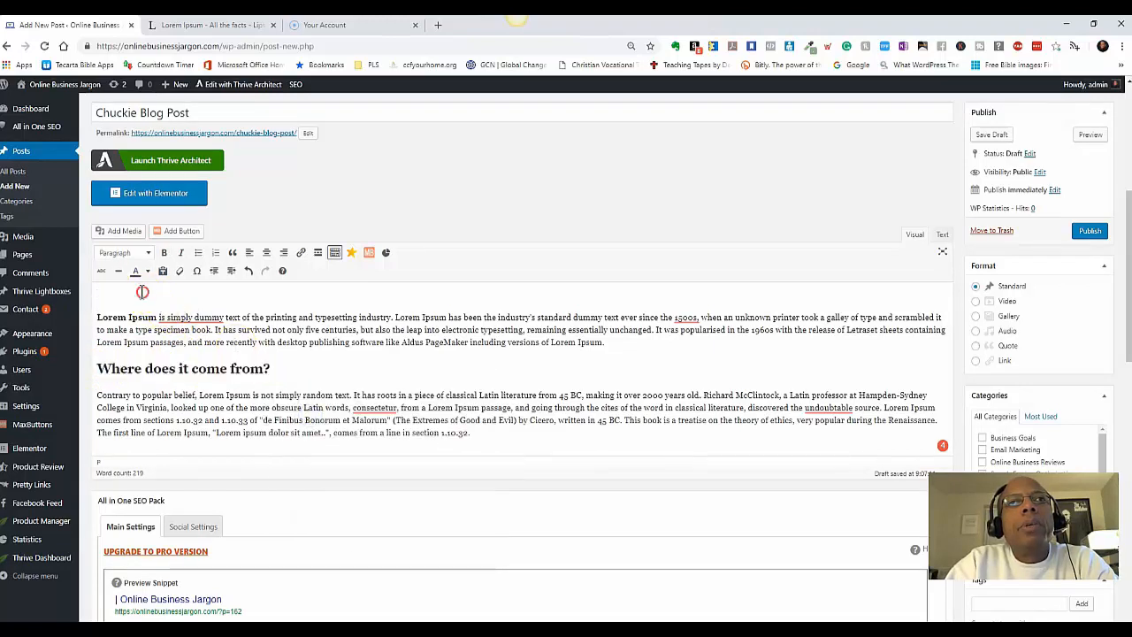
pyautogui.rightClick(142, 292)
pyautogui.click(181, 387)
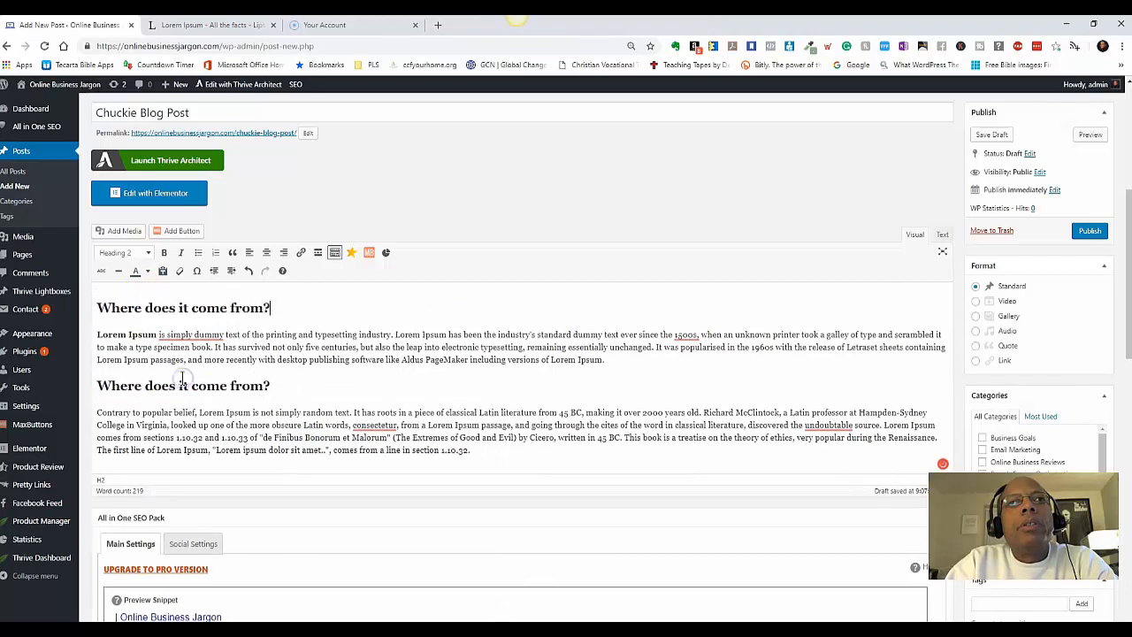
# Format the first "Where does it come from?" heading as Heading 1 and center it
pyautogui.click(98, 308)
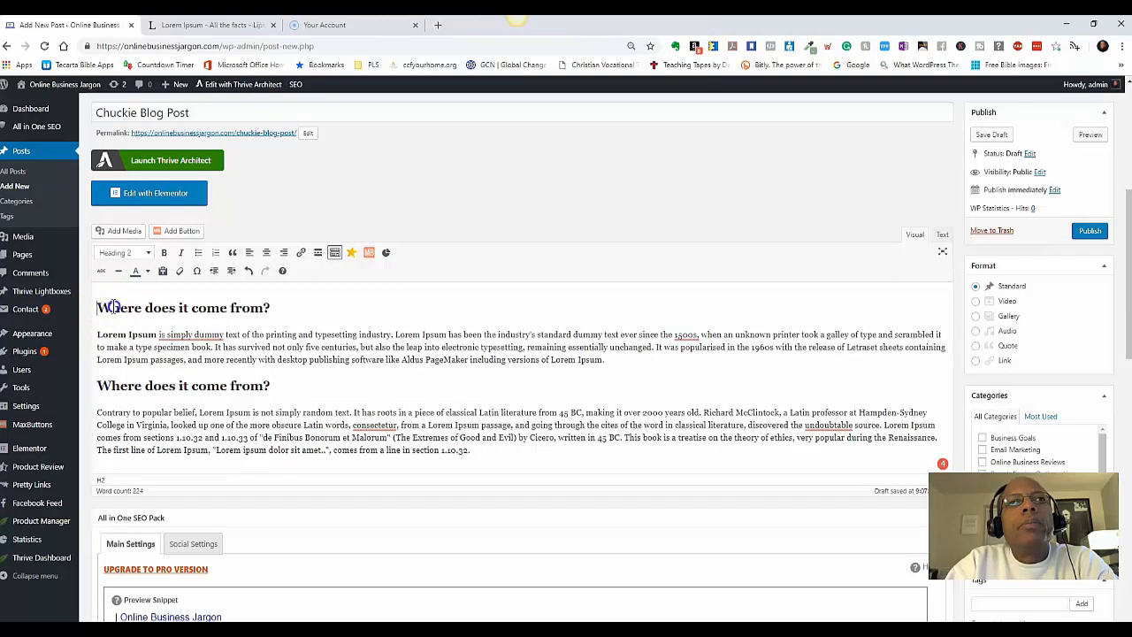
pyautogui.moveTo(98, 308); pyautogui.dragTo(270, 309)
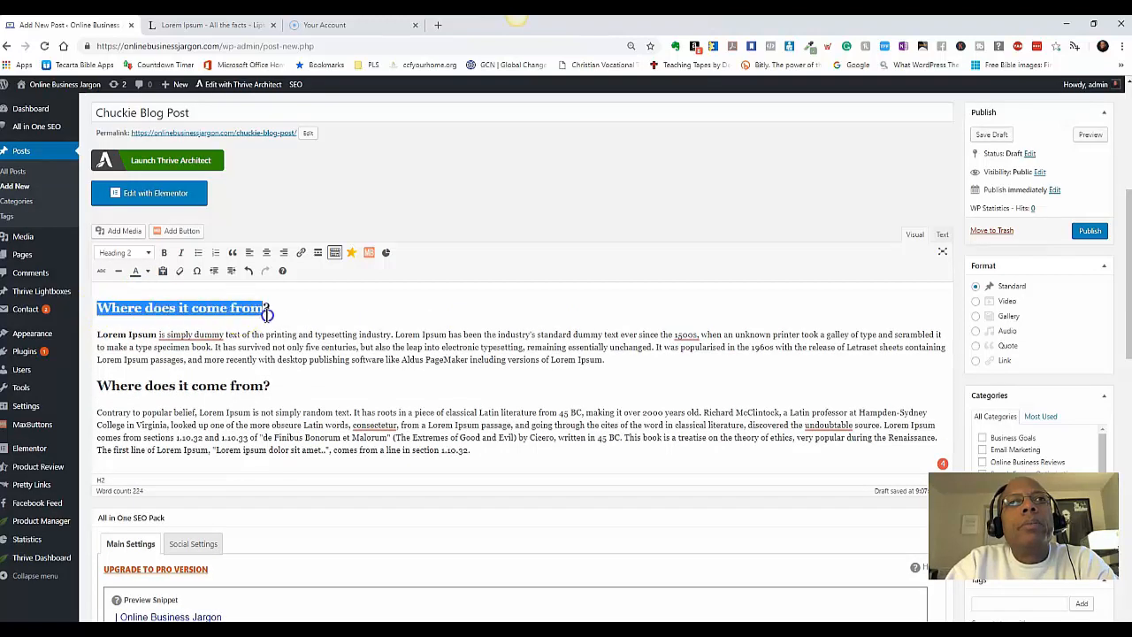
pyautogui.click(146, 254)
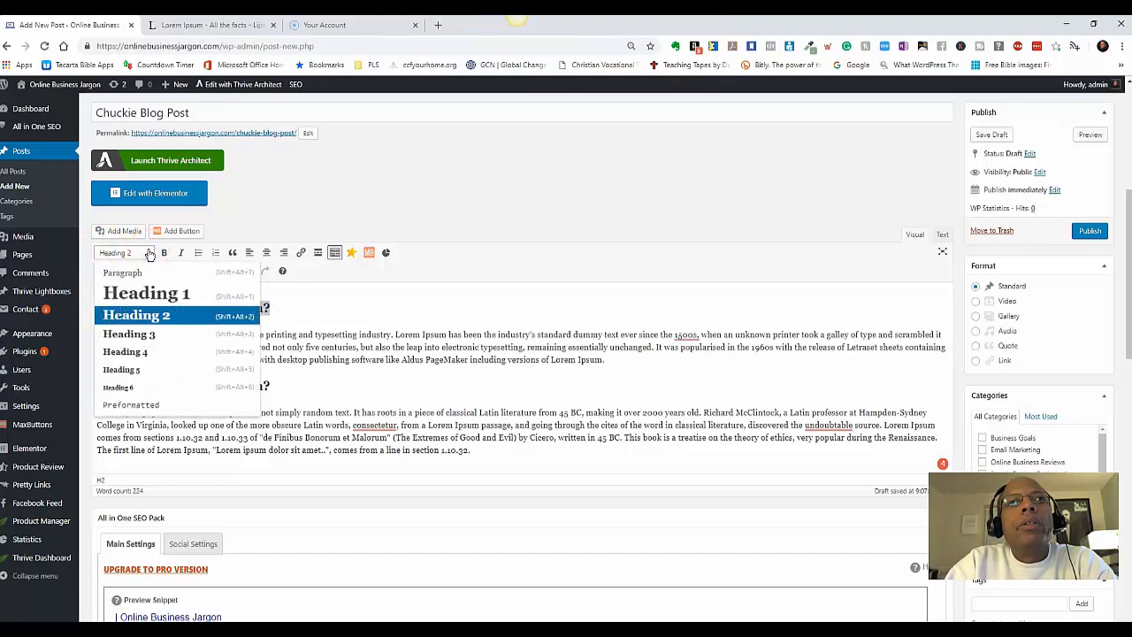
pyautogui.click(147, 295)
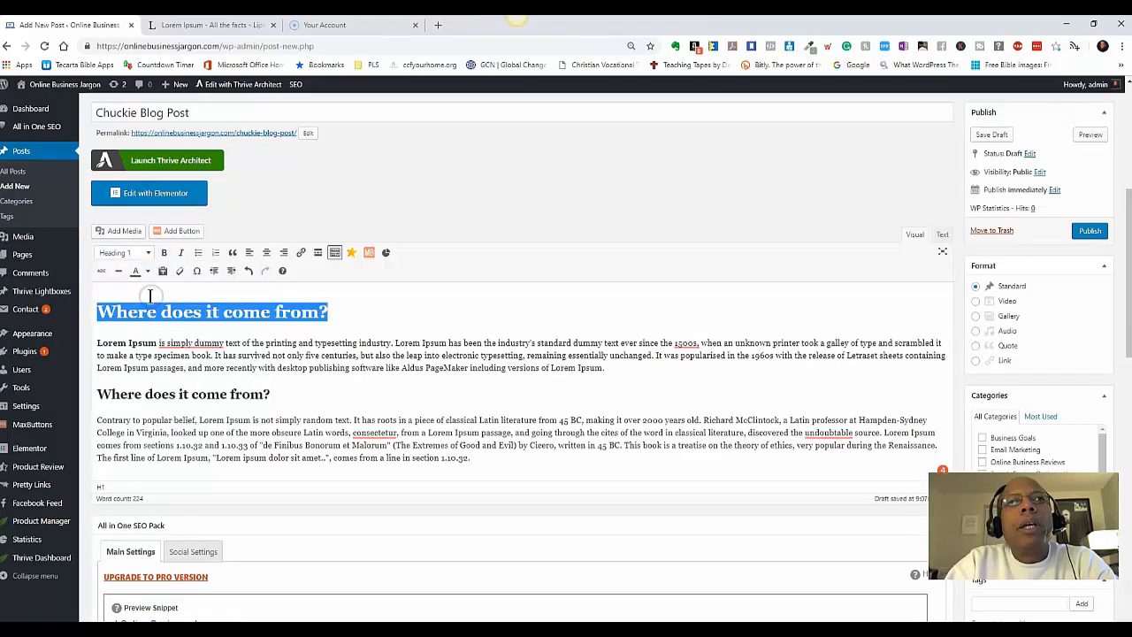
pyautogui.click(268, 253)
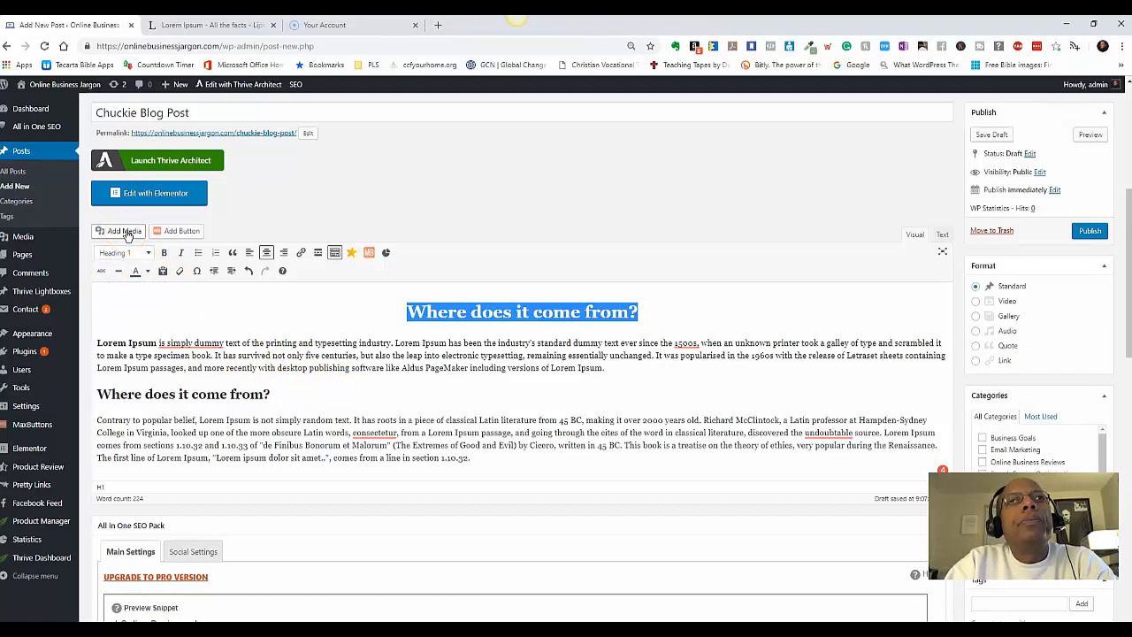
# Insert the image circle3-1.png from the media library in front of the "Contrary to popular belief" paragraph
pyautogui.click(97, 420)
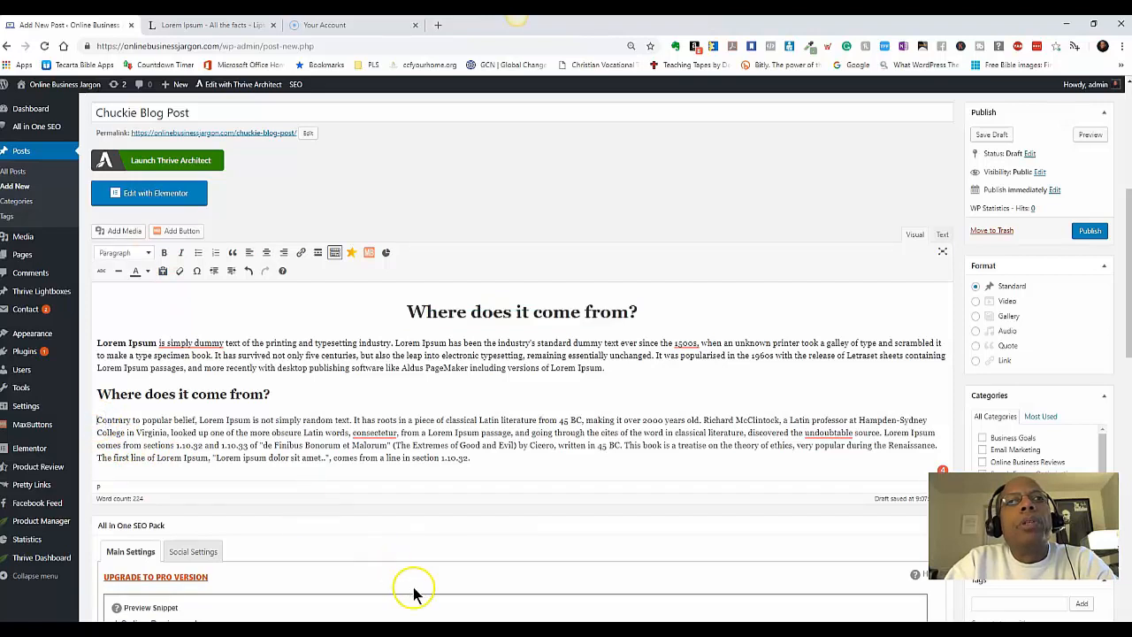
pyautogui.click(126, 232)
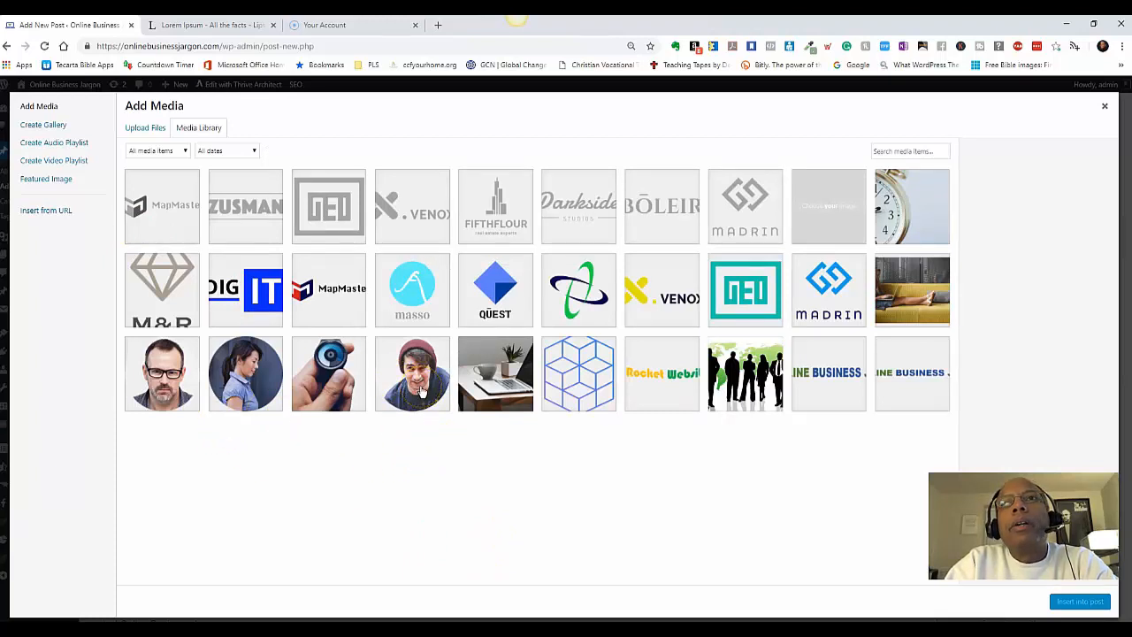
pyautogui.click(421, 389)
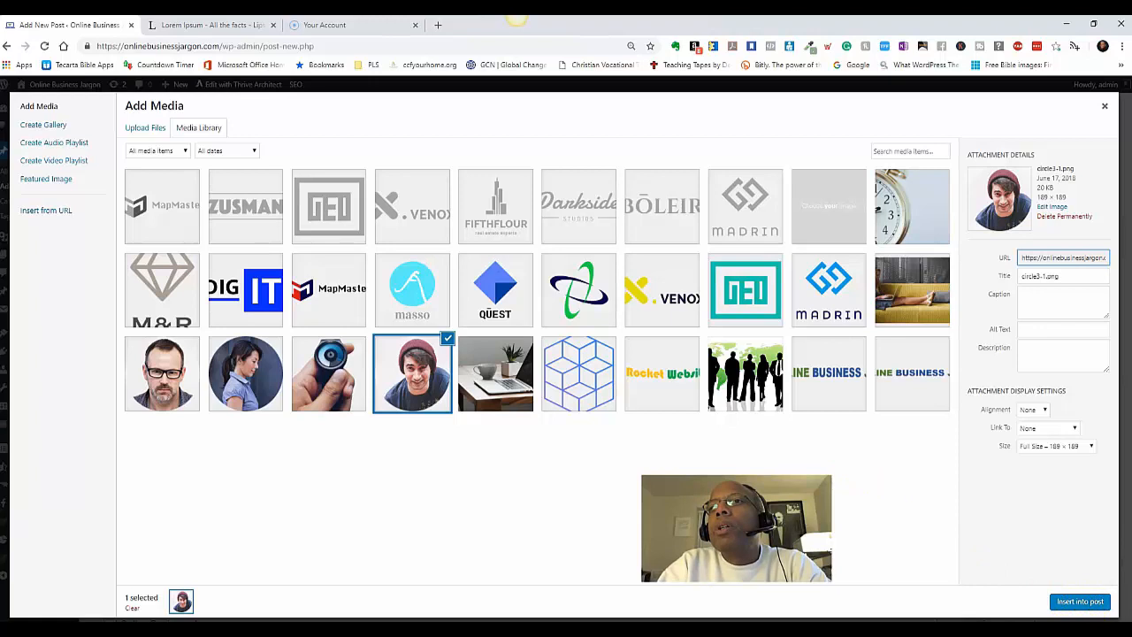
pyautogui.click(1075, 602)
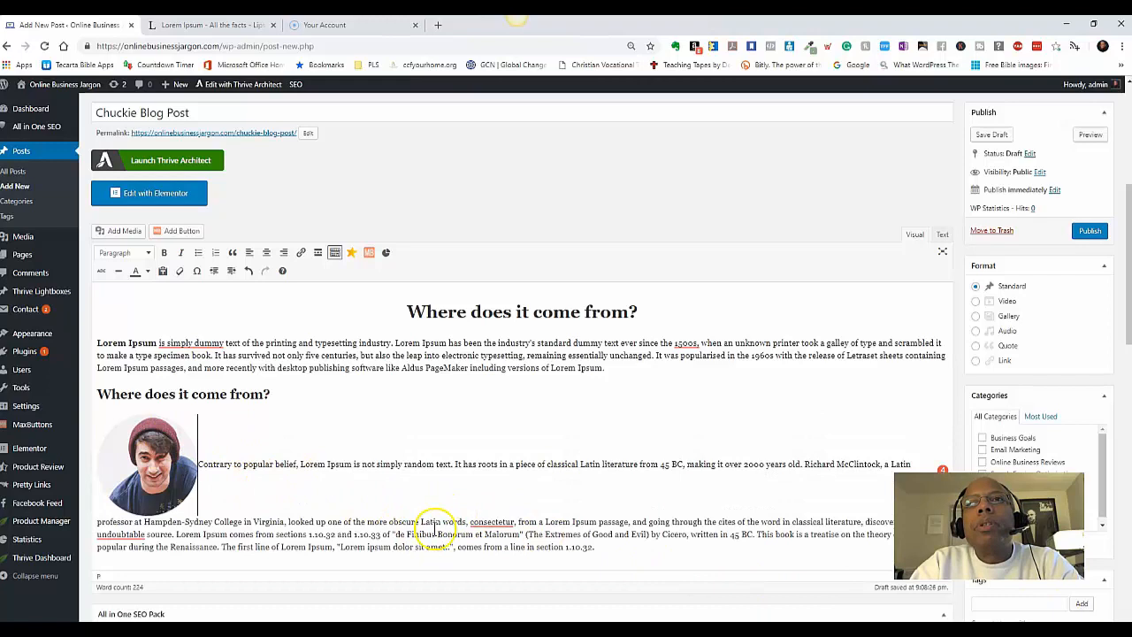
# Align the inserted portrait image left so the "Contrary to popular belief" paragraph wraps beside it
pyautogui.click(153, 466)
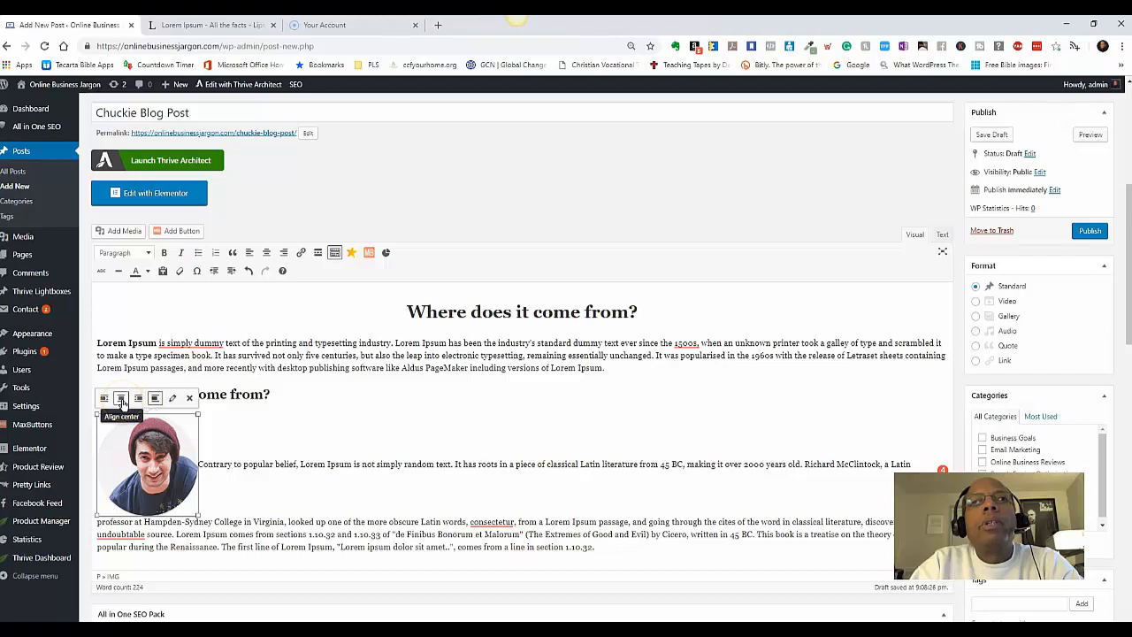
pyautogui.click(105, 400)
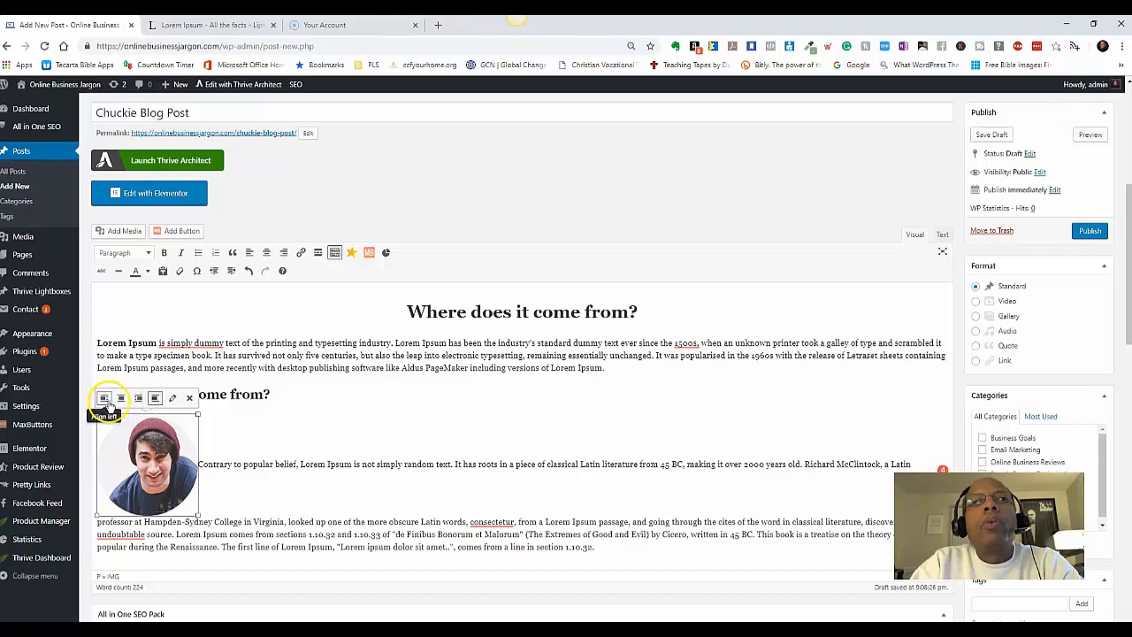
pyautogui.click(104, 402)
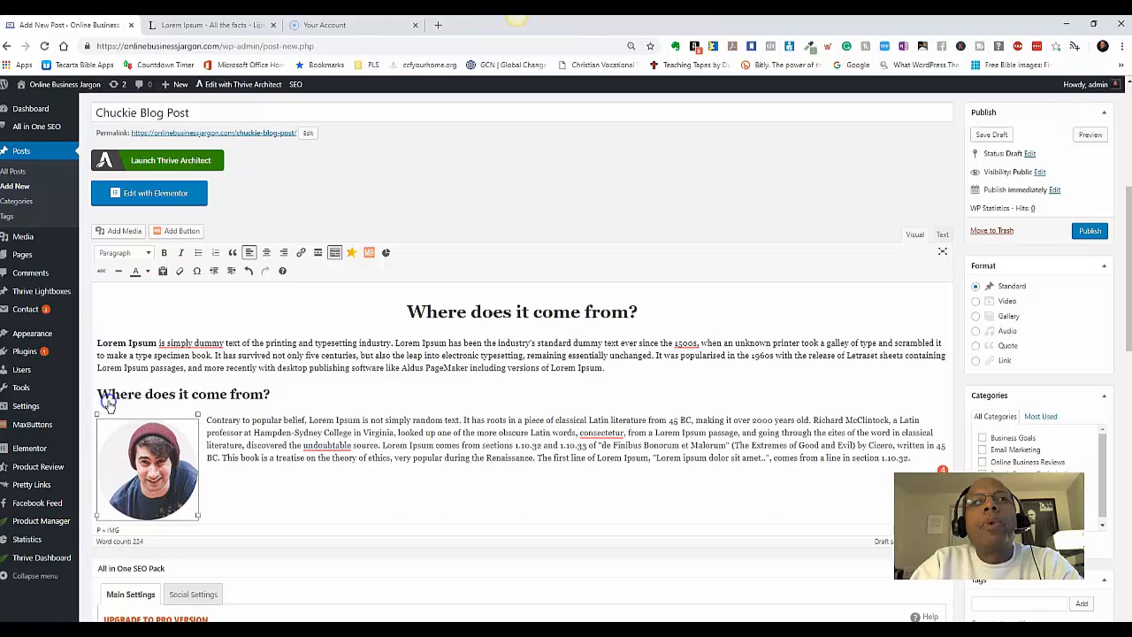
pyautogui.click(396, 520)
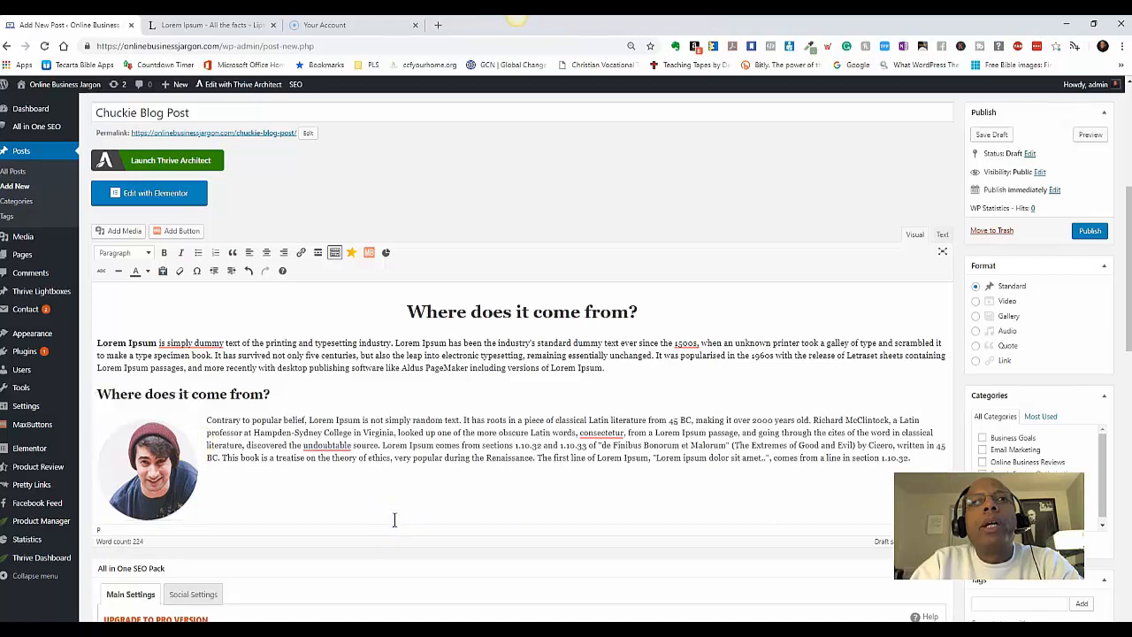
# Add two empty lines after the "Contrary to popular belief" paragraph, which ends with "section 1.10.32."
pyautogui.scroll(-3, 394, 520)
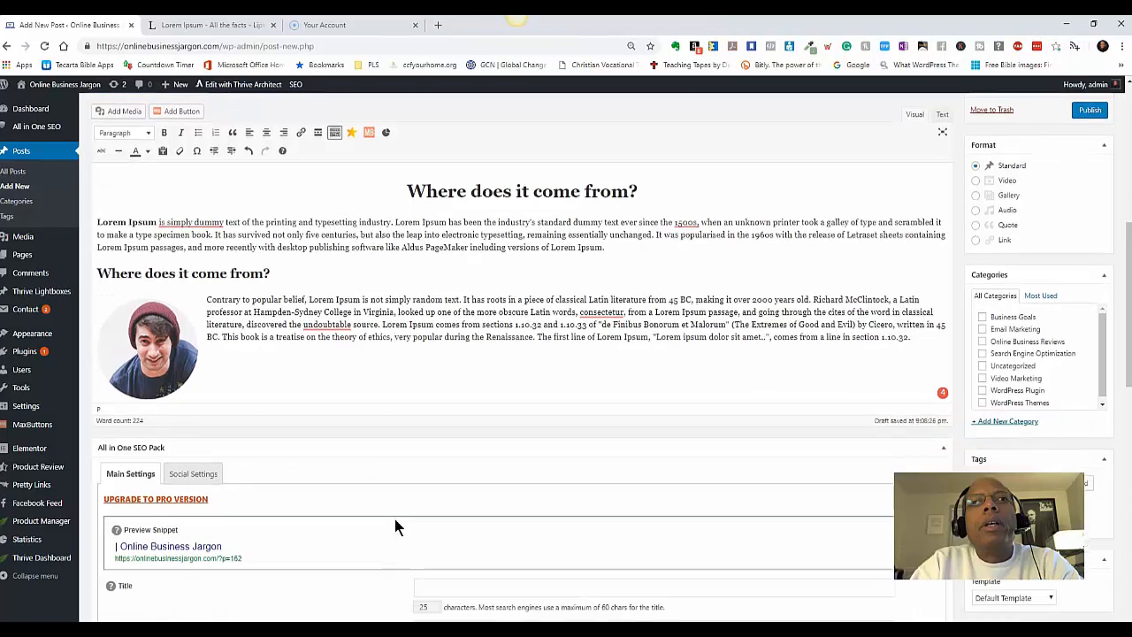
pyautogui.click(286, 323)
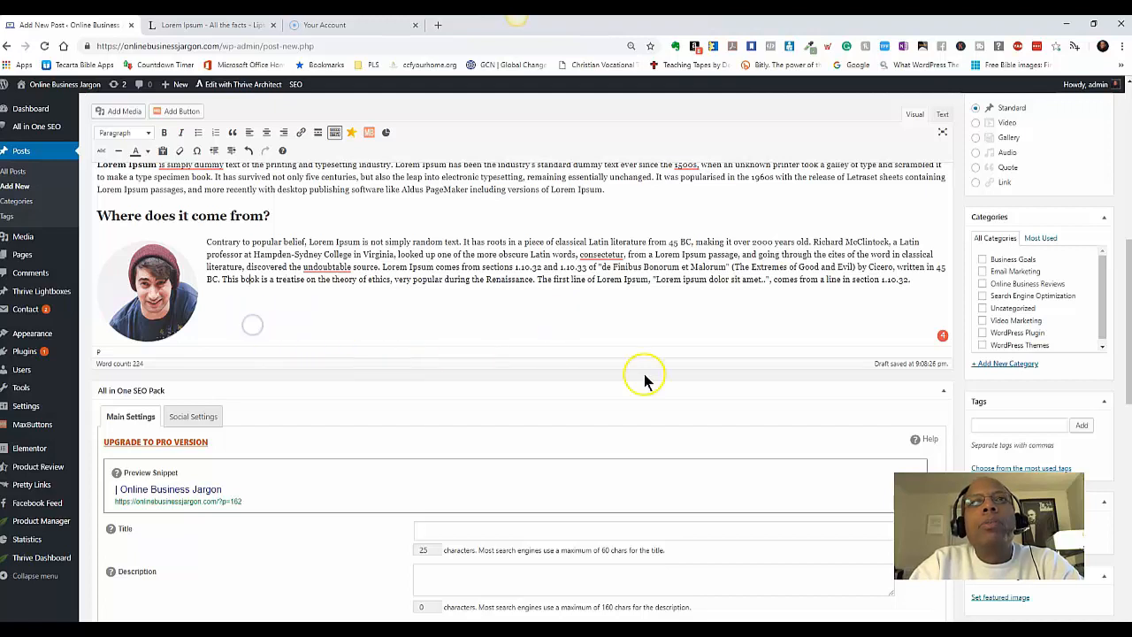
pyautogui.click(226, 325)
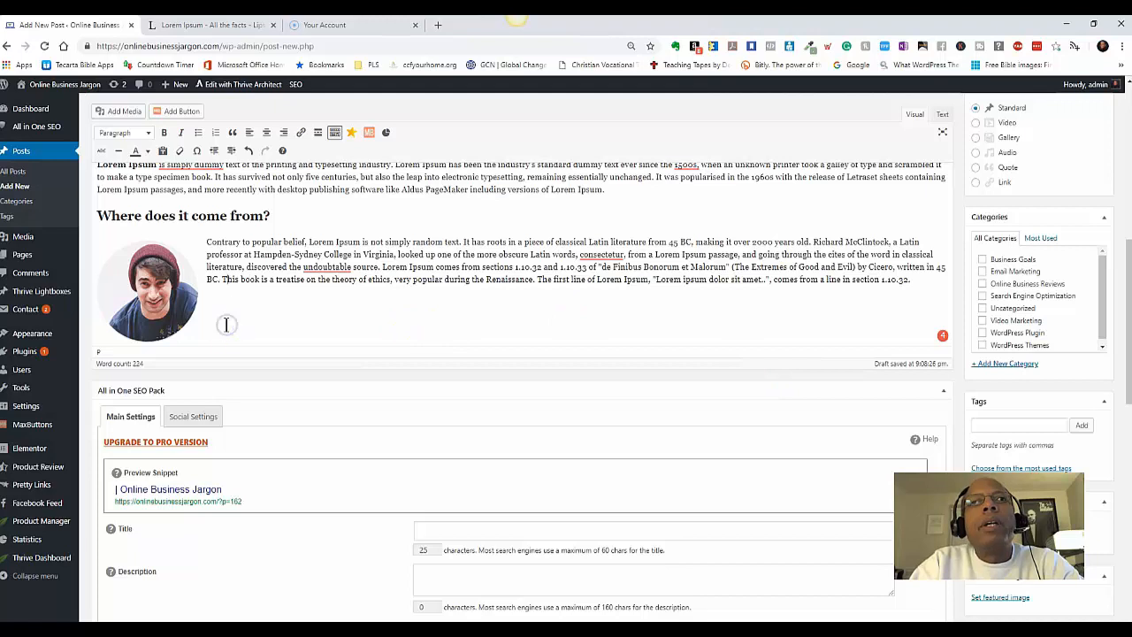
pyautogui.click(932, 287)
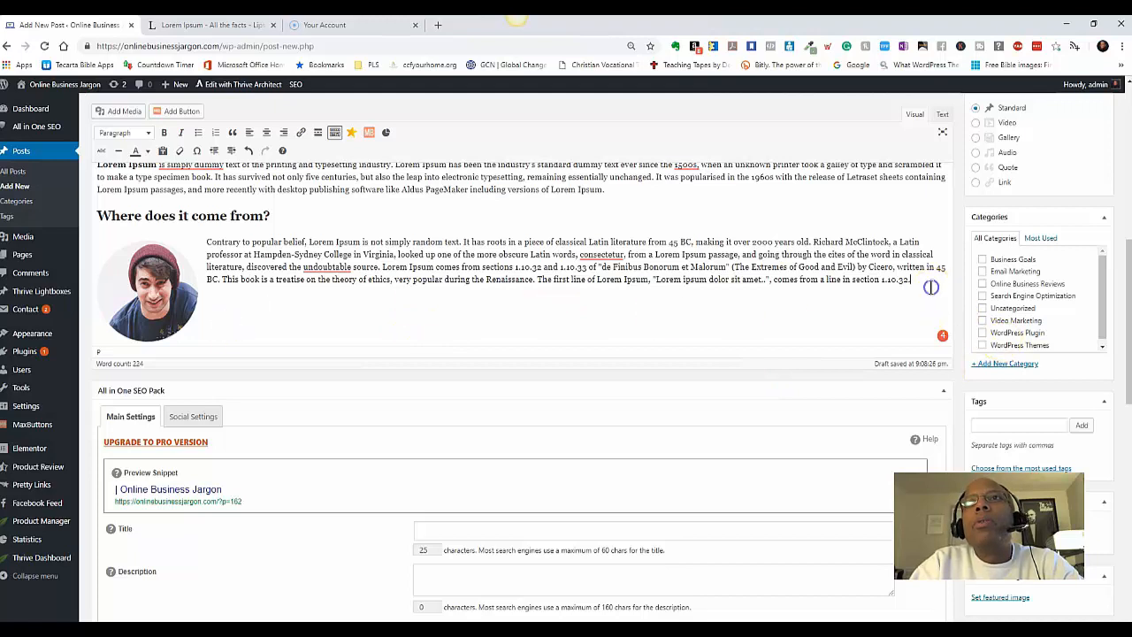
pyautogui.press('Return')
pyautogui.press('Return')
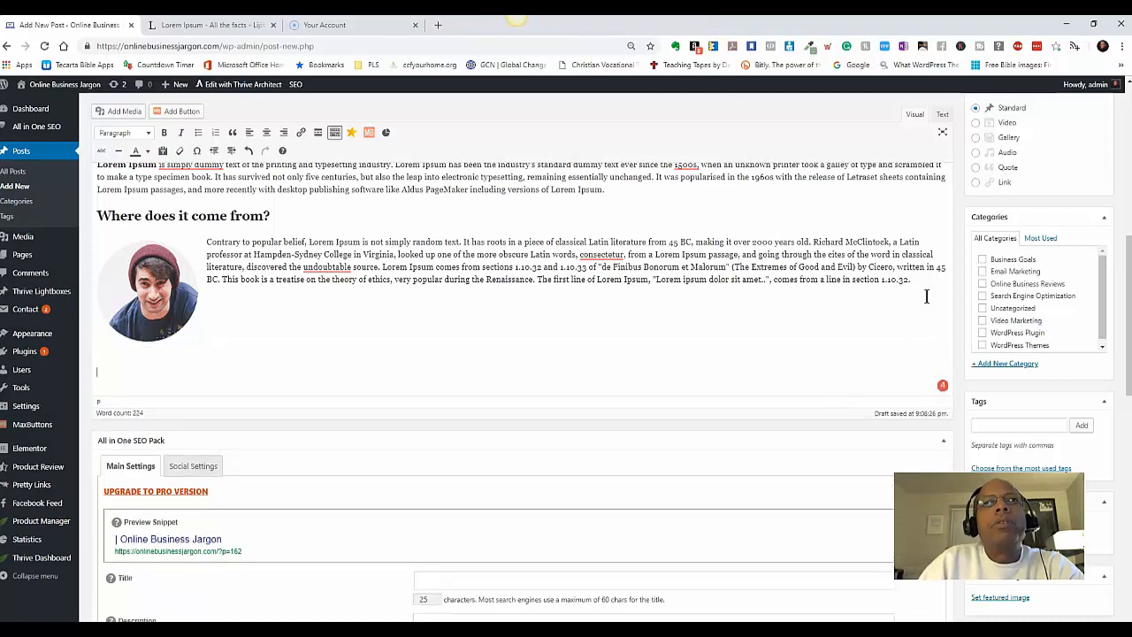
# On the open lipsum.com page, copy the "Where can I get some?" heading together with its paragraph
pyautogui.click(227, 24)
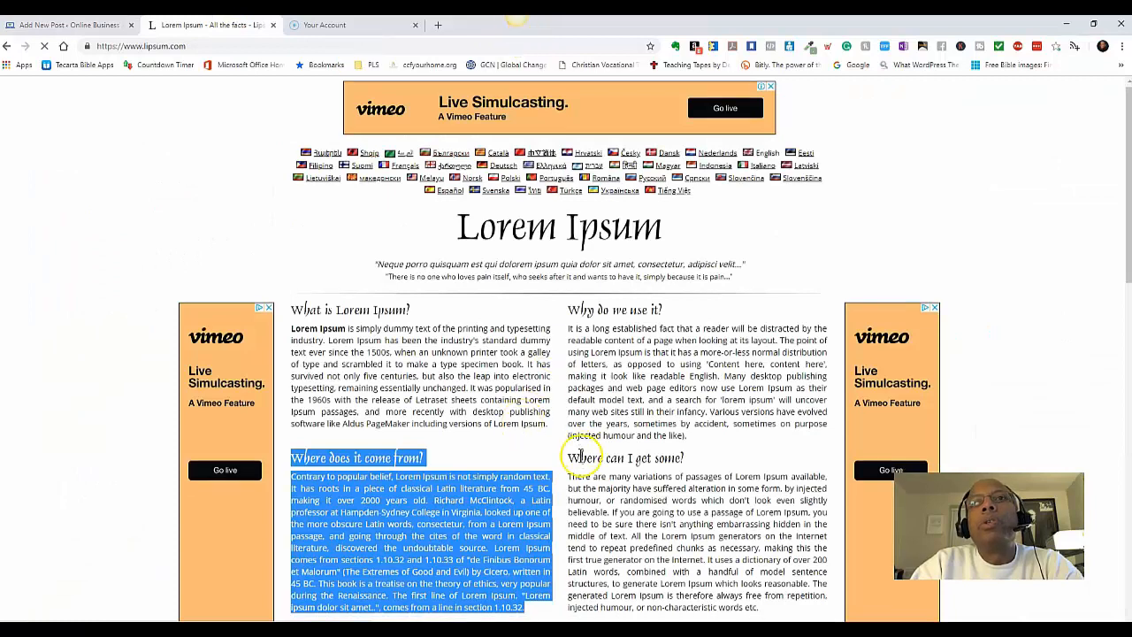
pyautogui.scroll(-2, 575, 434)
pyautogui.moveTo(569, 281); pyautogui.dragTo(766, 435)
pyautogui.hotkey('ctrl', 'c')
pyautogui.rightClick(654, 338)
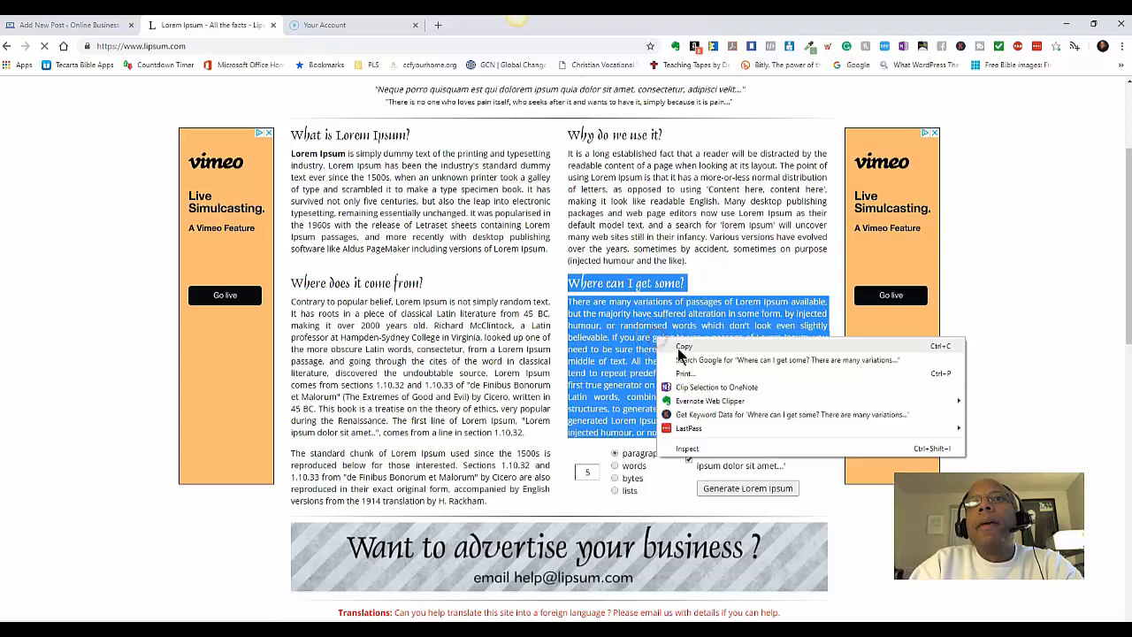
pyautogui.click(689, 348)
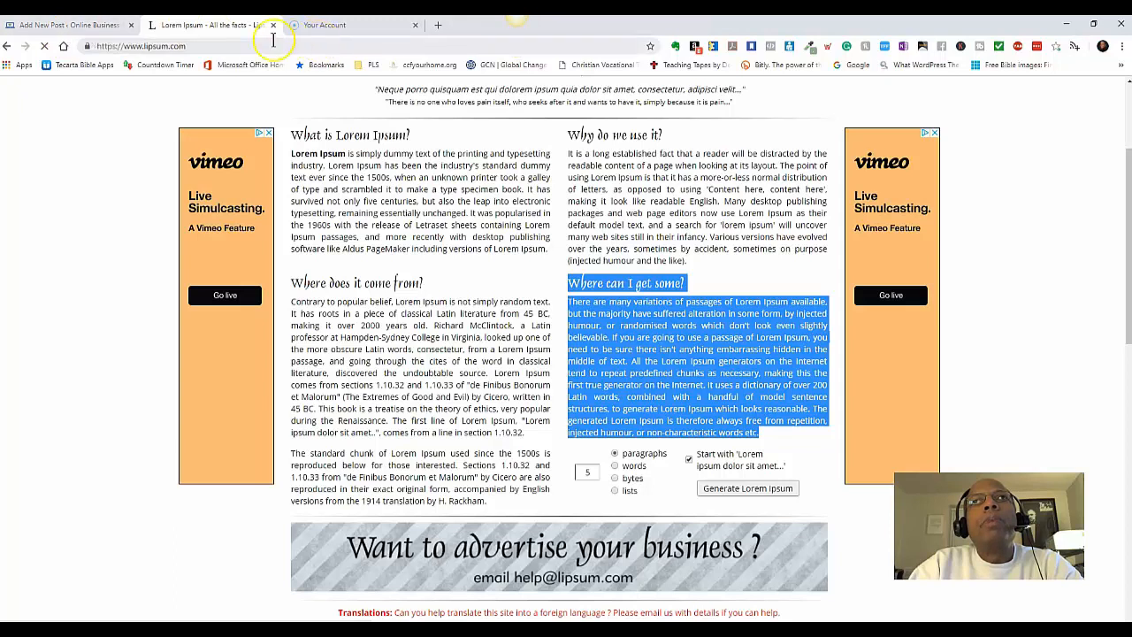
# Back in the WordPress post, add another line under the portrait image and paste the copied "Where can I get some?" section there
pyautogui.click(84, 26)
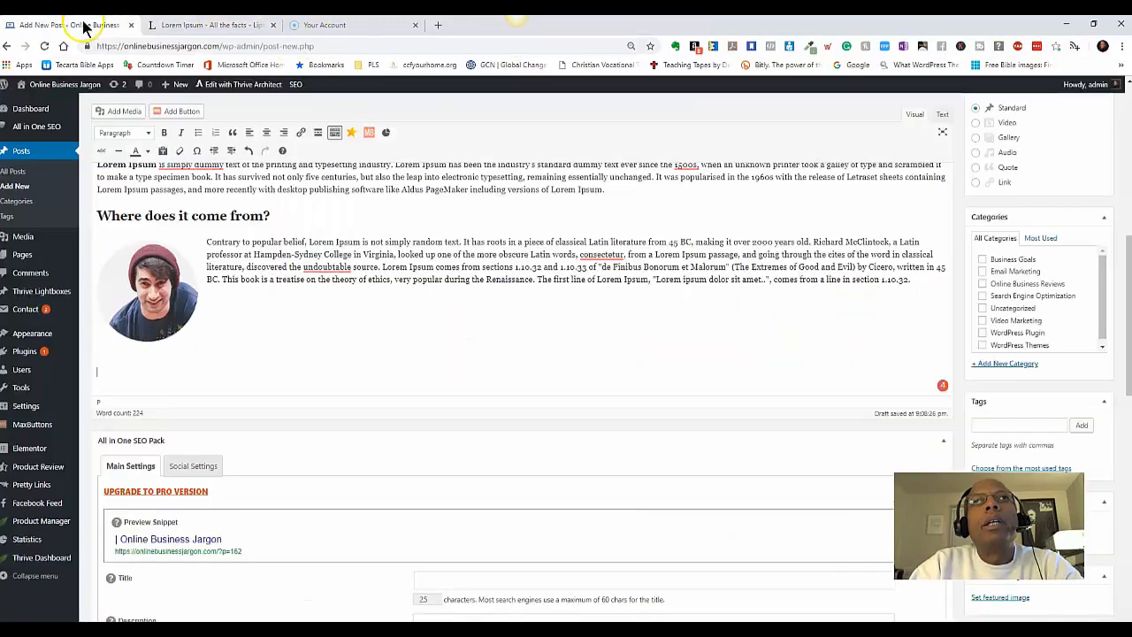
pyautogui.rightClick(99, 371)
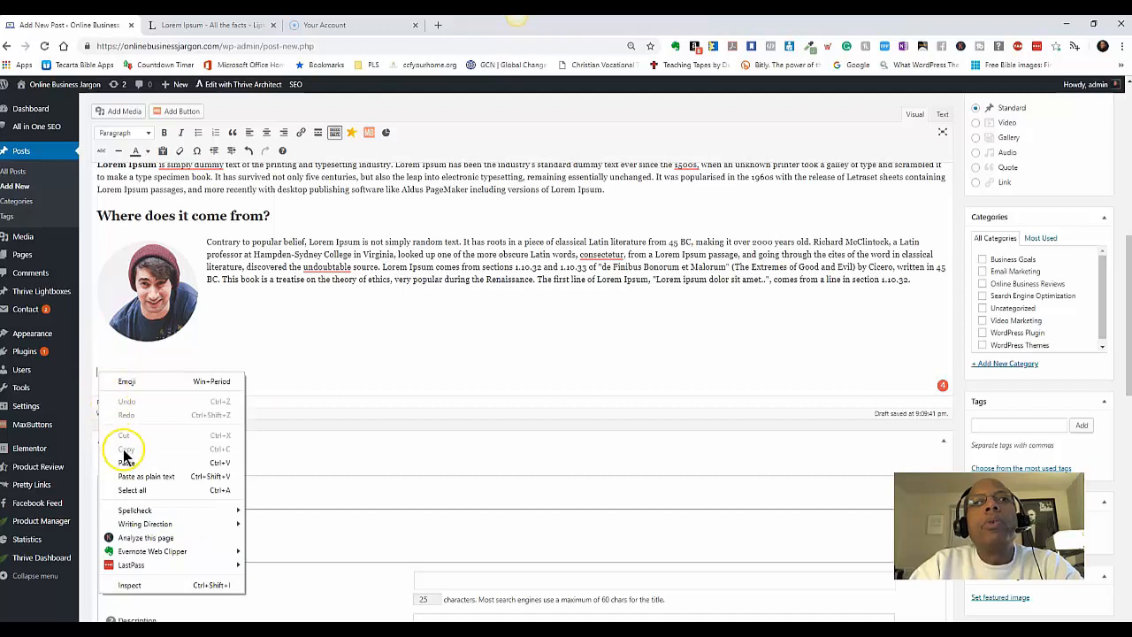
pyautogui.click(321, 354)
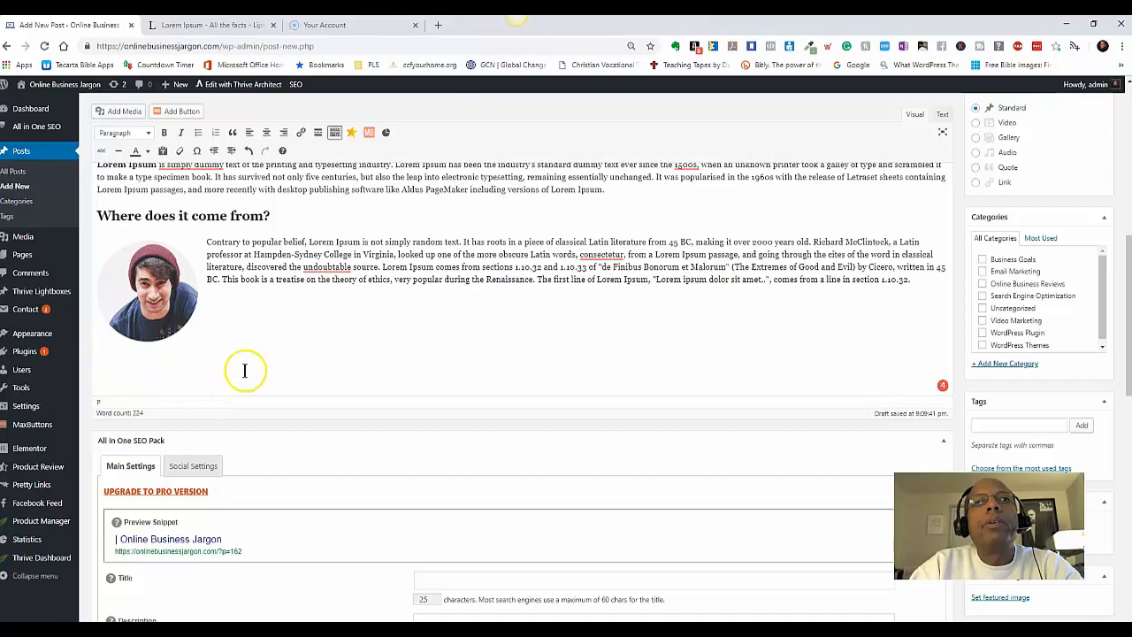
pyautogui.click(231, 349)
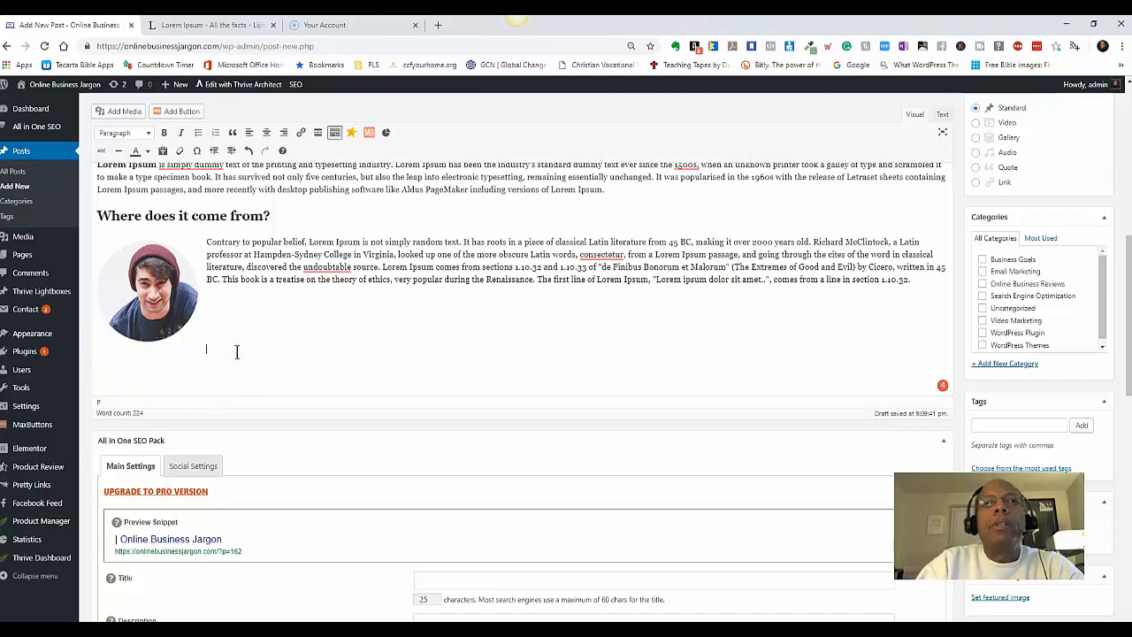
pyautogui.press('Return')
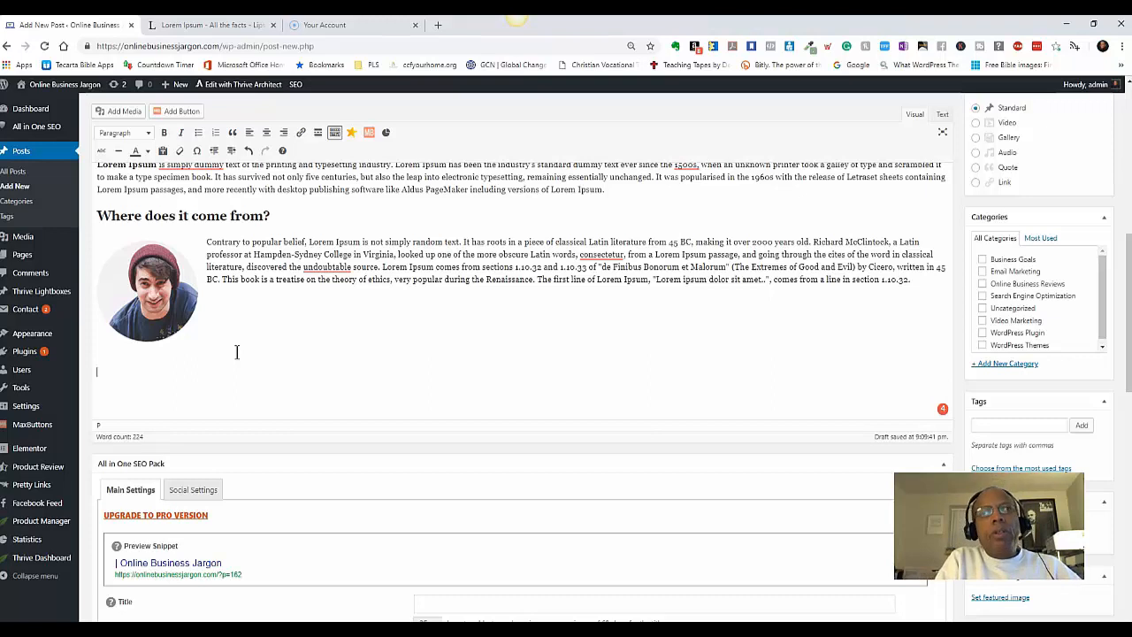
pyautogui.hotkey('ctrl', 'v')
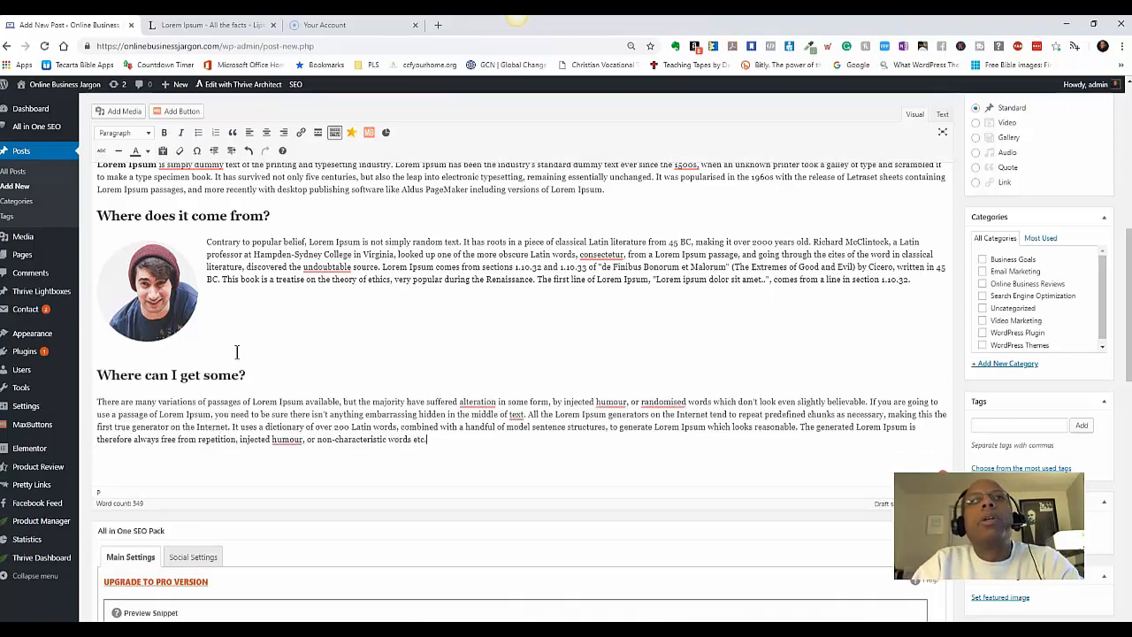
# Add two empty lines after the "Where can I get some?" paragraph at the end of the post body
pyautogui.click(446, 443)
pyautogui.click(444, 445)
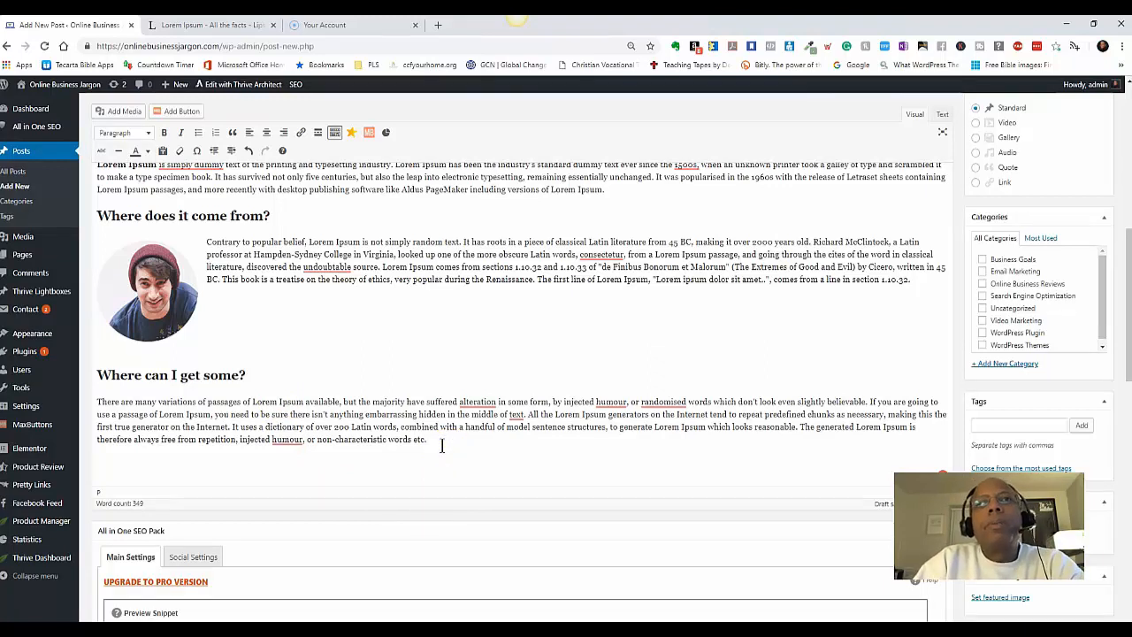
pyautogui.click(438, 442)
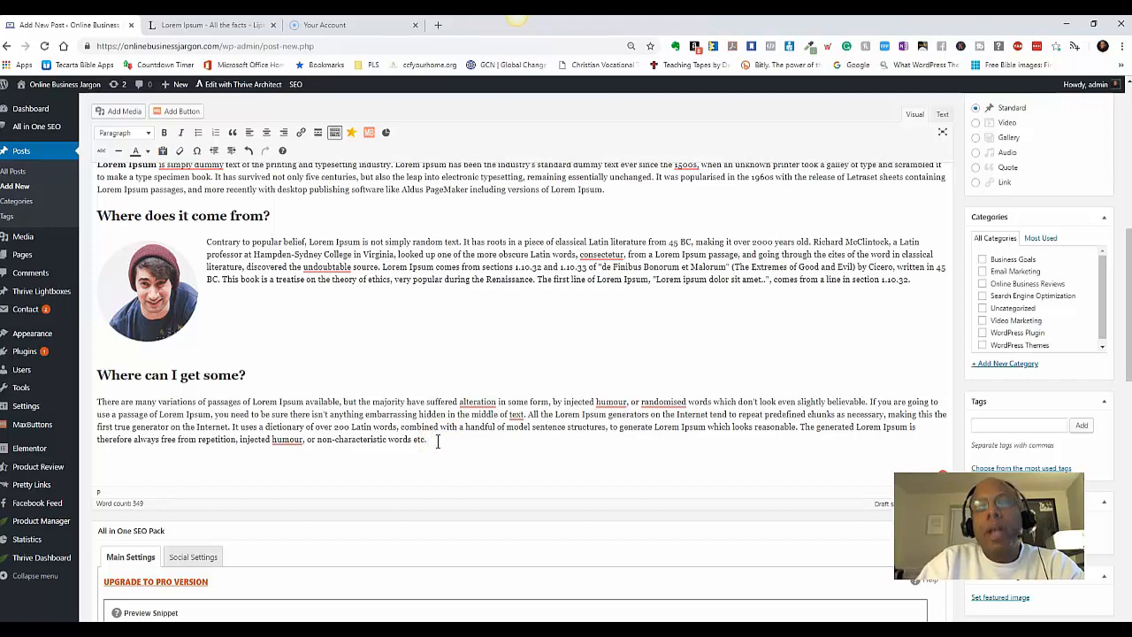
pyautogui.press('Return')
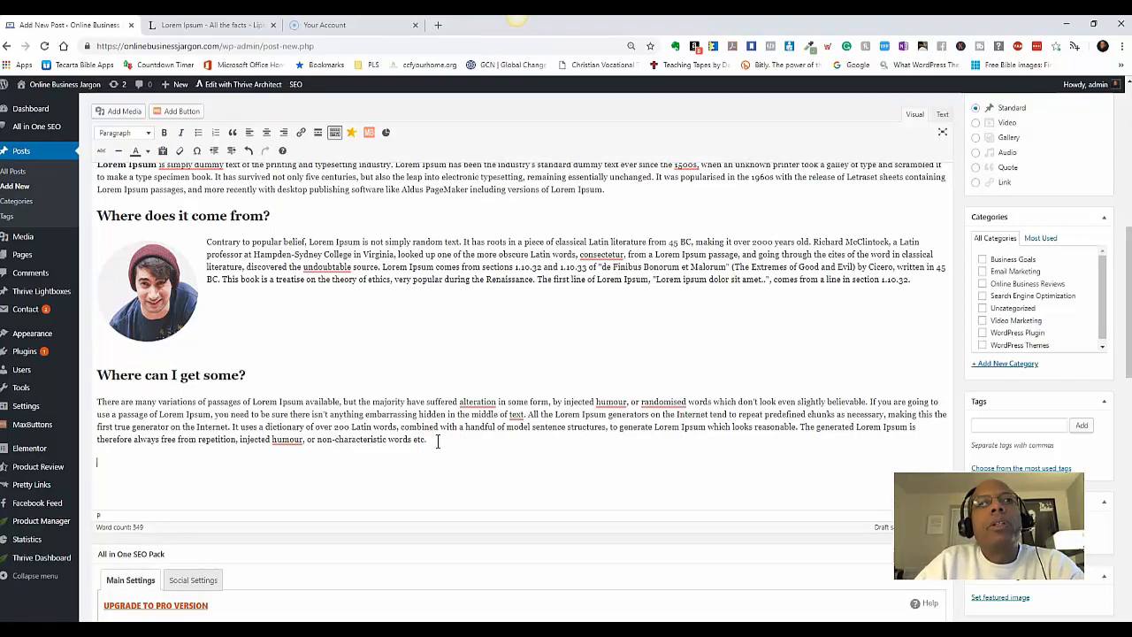
pyautogui.press('Return')
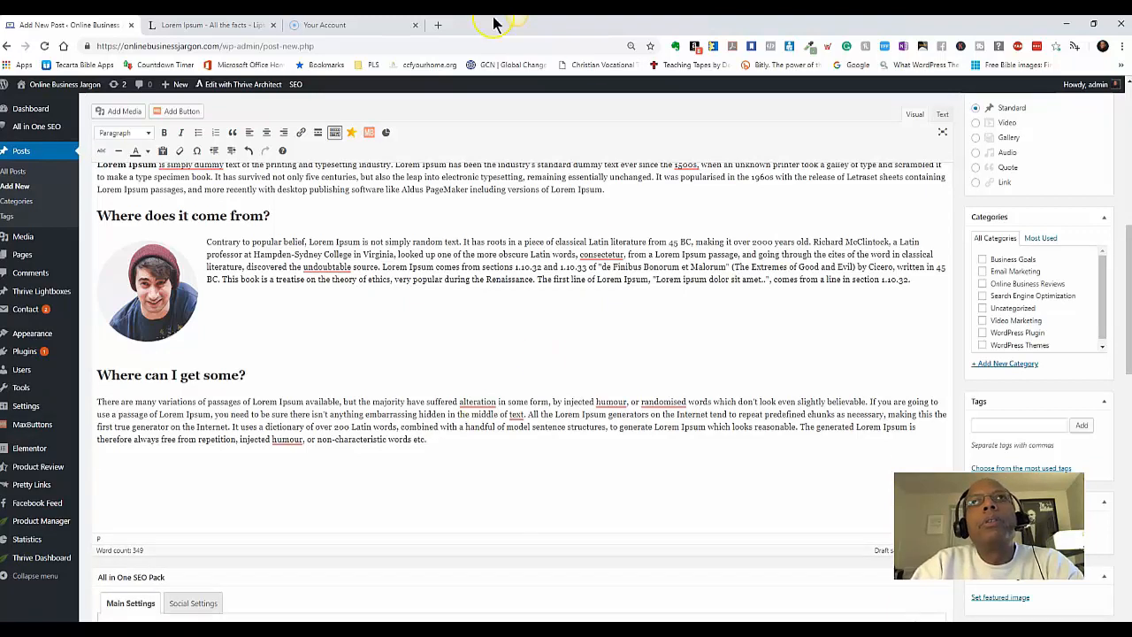
# Open youtube.com in a new browser tab
pyautogui.click(436, 25)
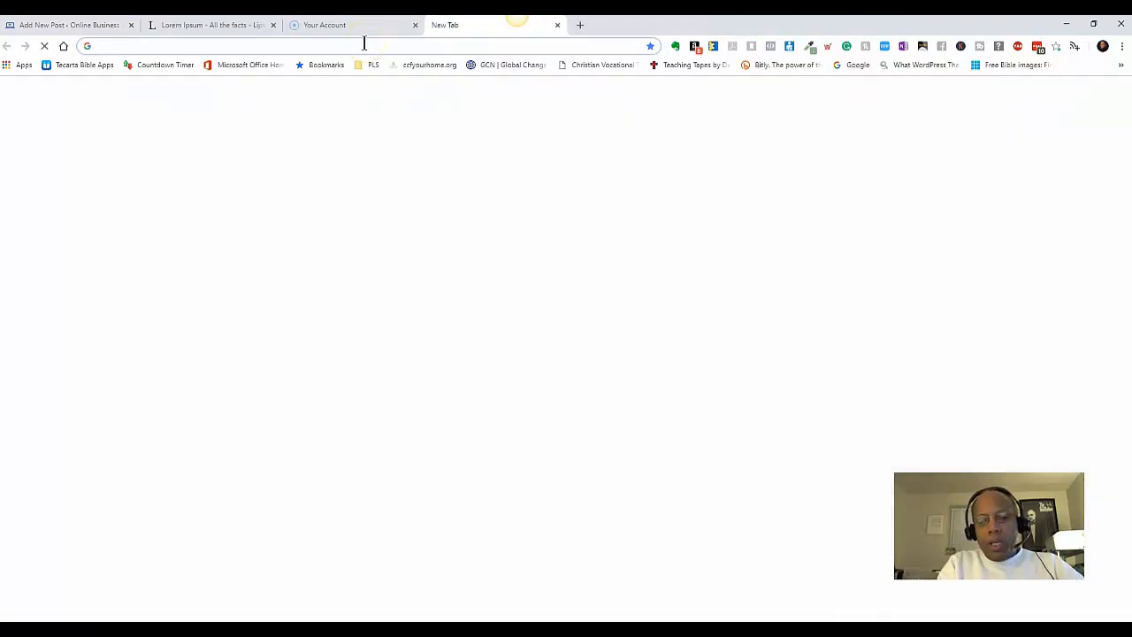
pyautogui.write('youtu')
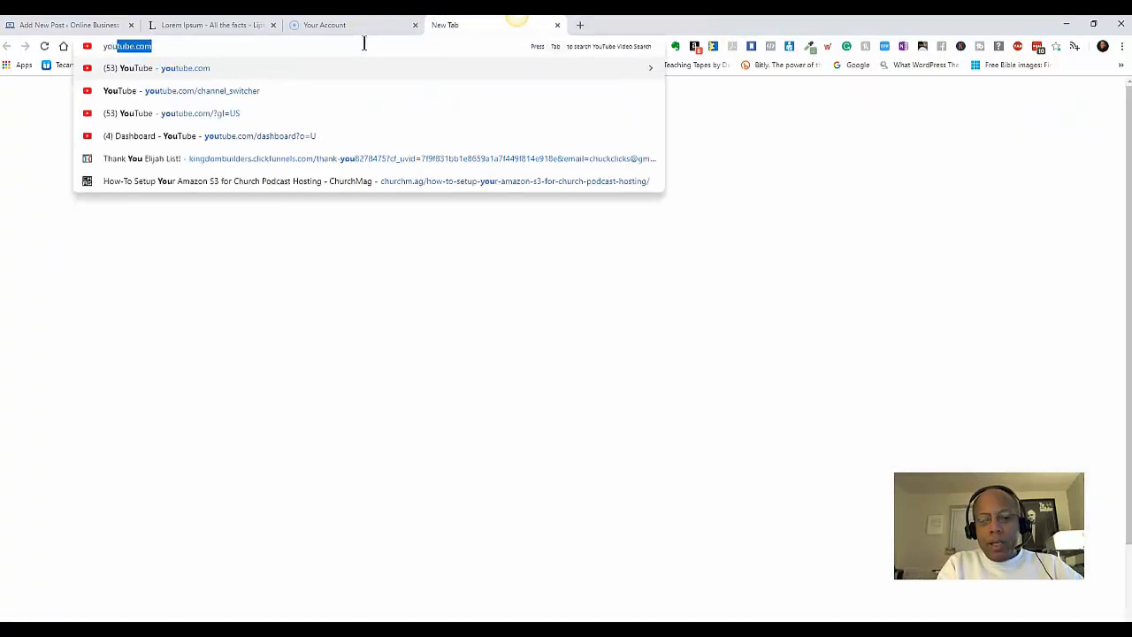
pyautogui.write('b')
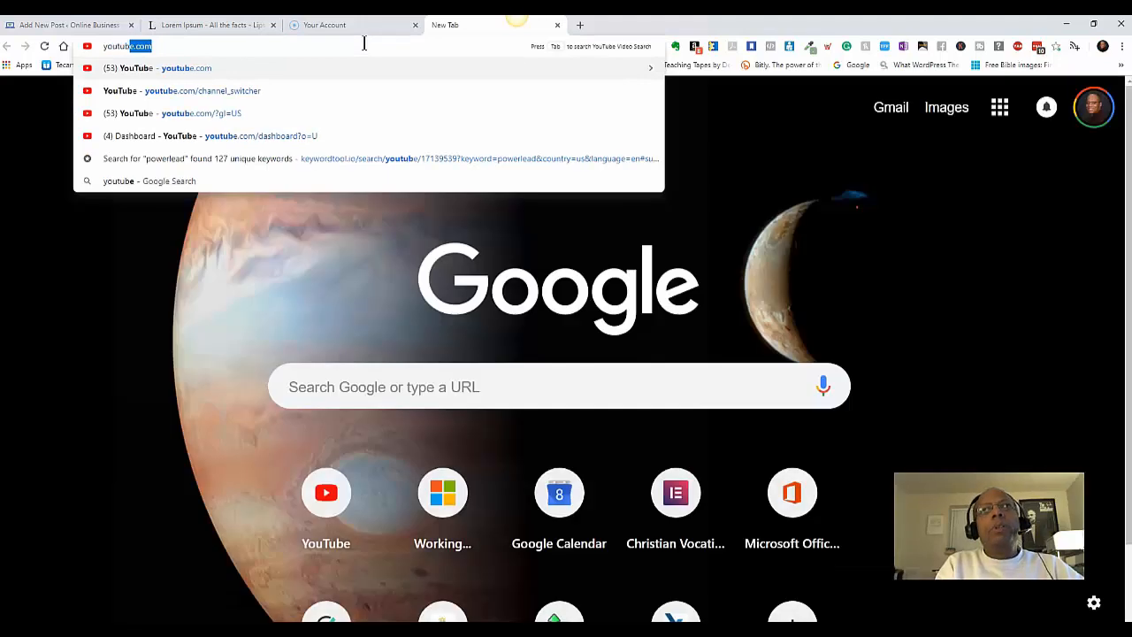
pyautogui.press('Return')
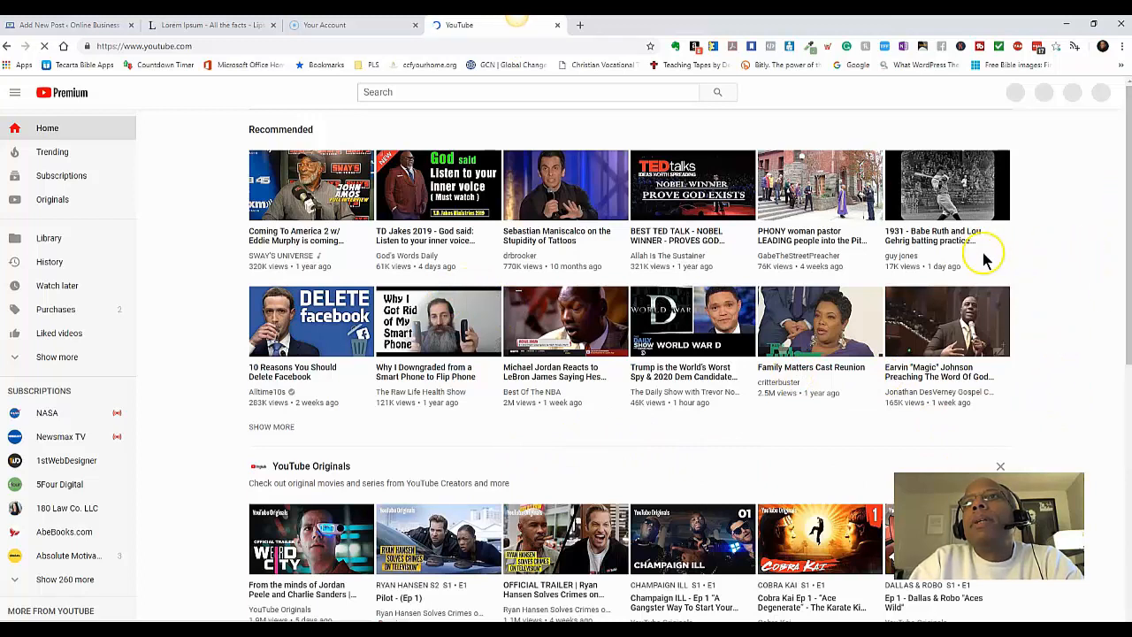
# Open the recommended video "1931 - Babe Ruth and Lou Gehrig batting practice" from the YouTube home page
pyautogui.click(945, 179)
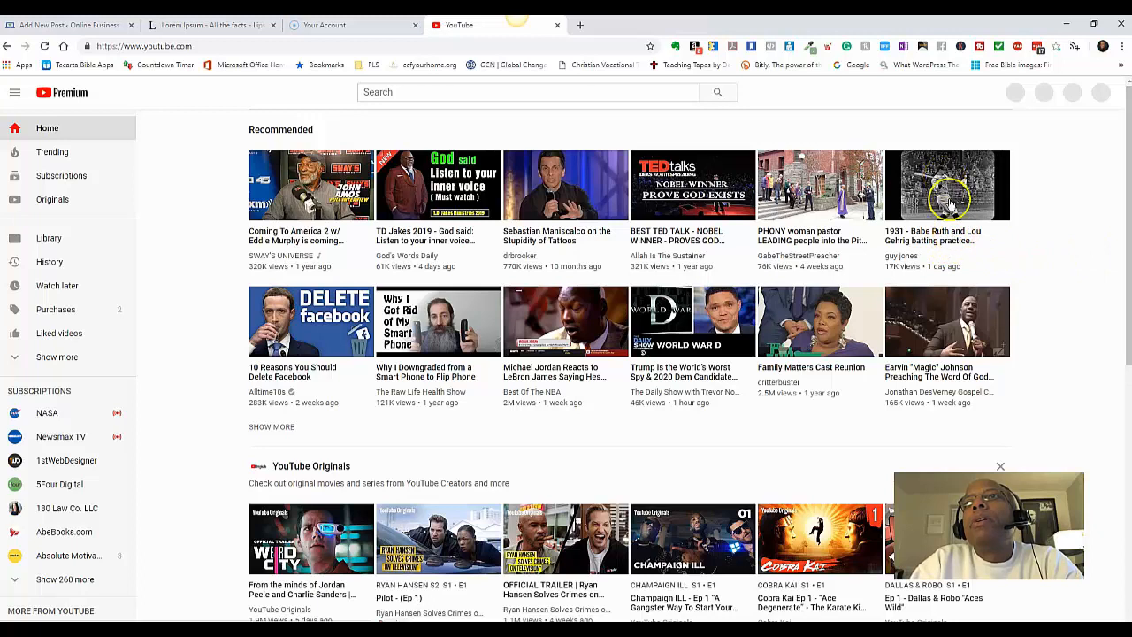
pyautogui.scroll(-1, 945, 182)
pyautogui.click(945, 183)
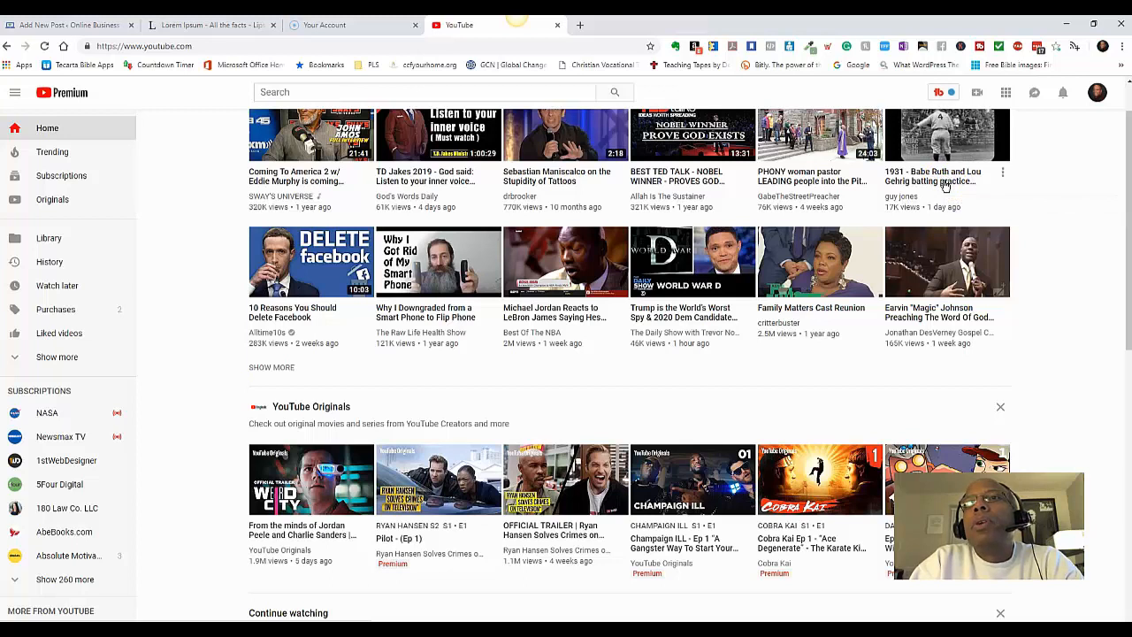
pyautogui.click(944, 181)
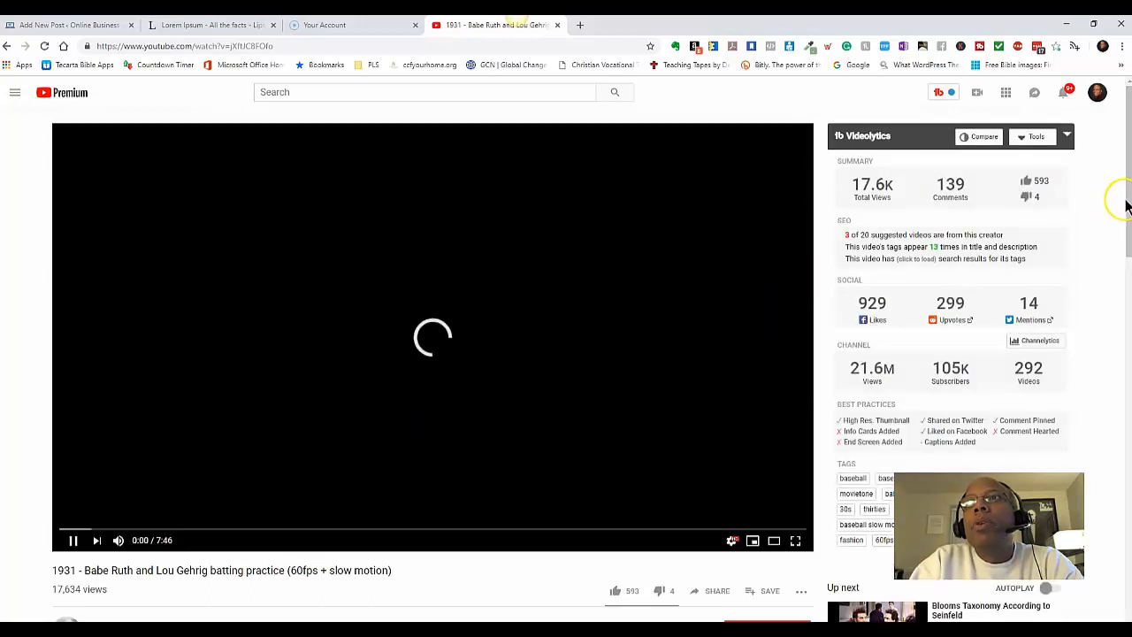
pyautogui.moveTo(1122, 207); pyautogui.dragTo(1100, 286)
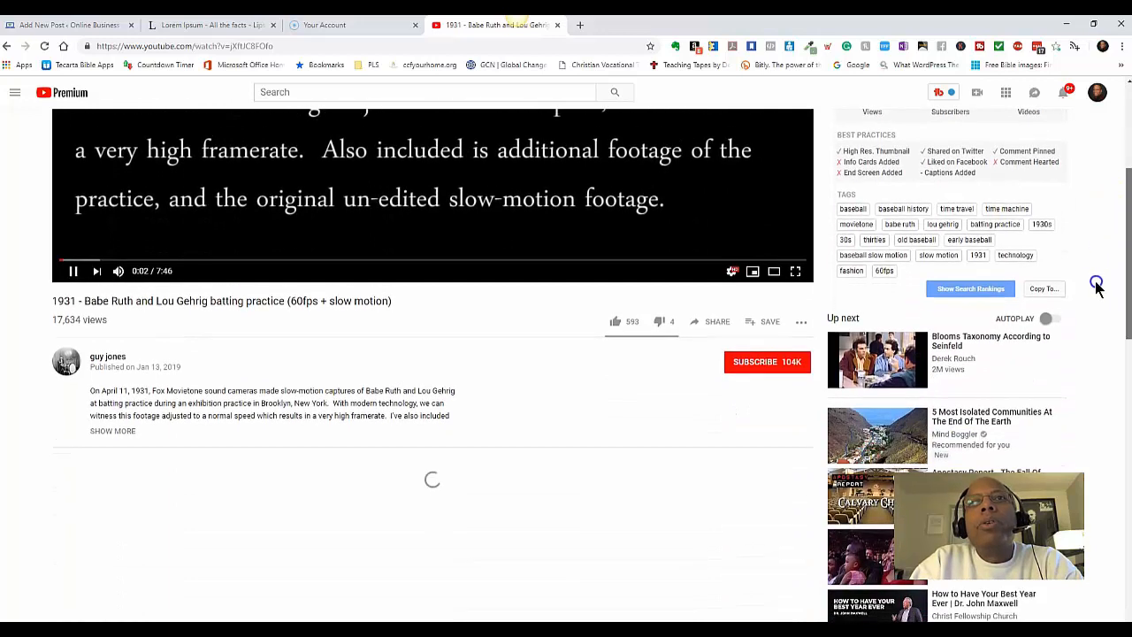
pyautogui.click(716, 322)
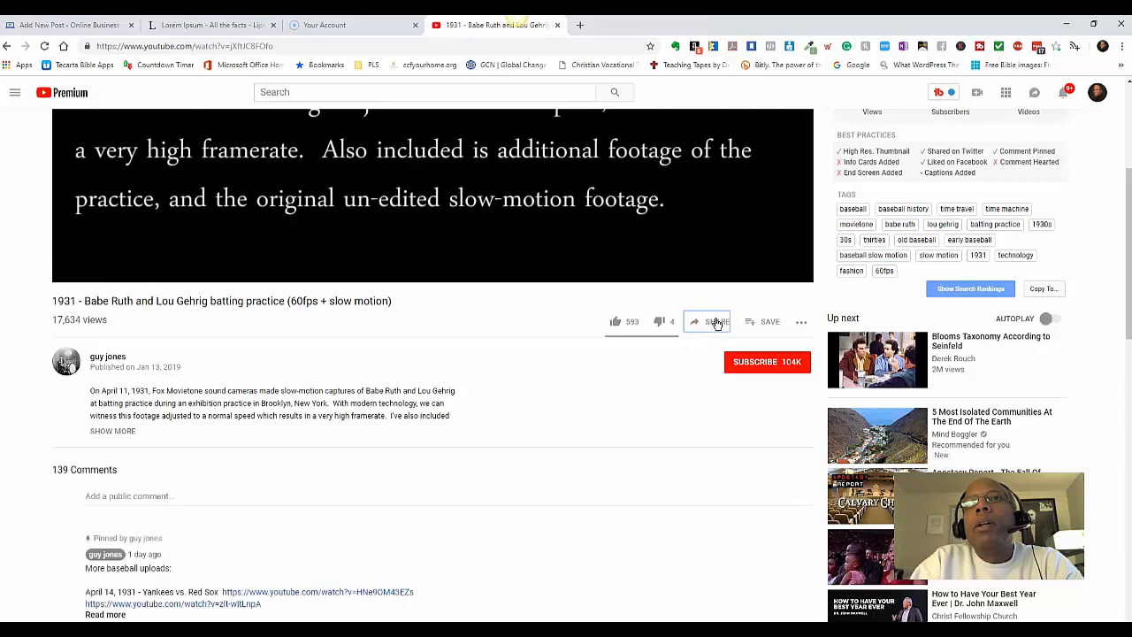
pyautogui.click(716, 322)
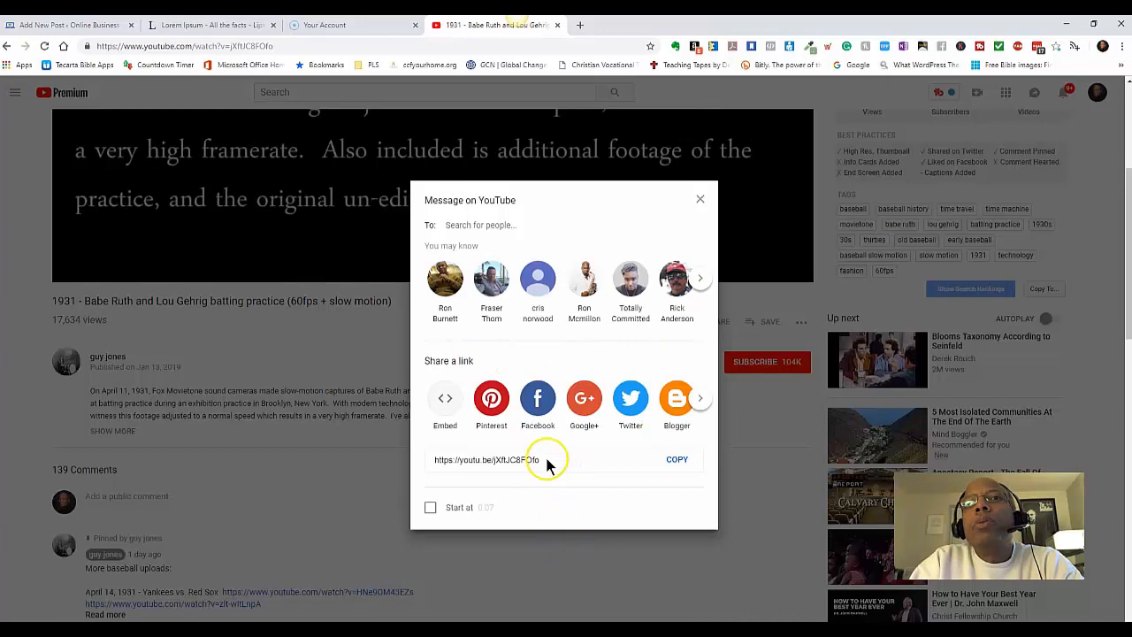
pyautogui.moveTo(544, 459); pyautogui.dragTo(403, 467)
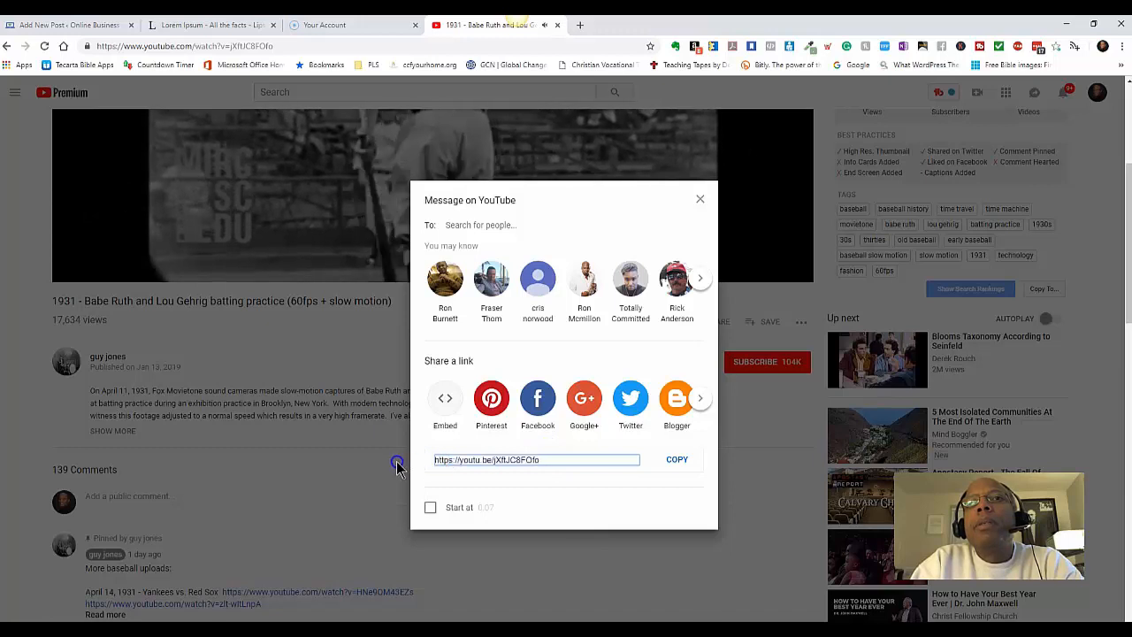
pyautogui.tripleClick(507, 462)
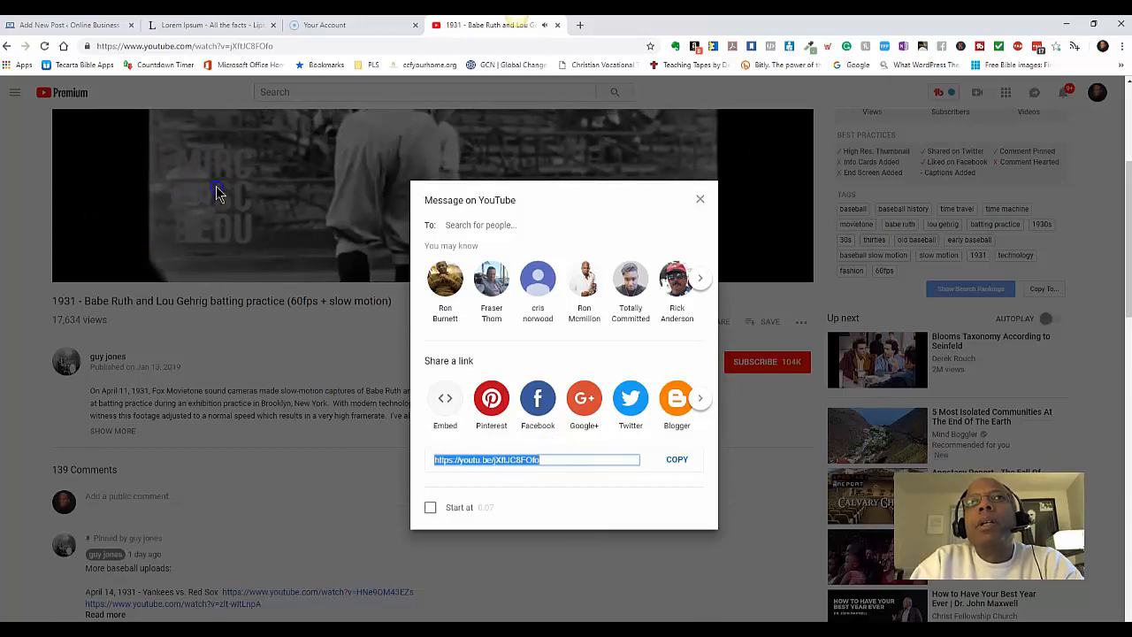
pyautogui.press('Escape')
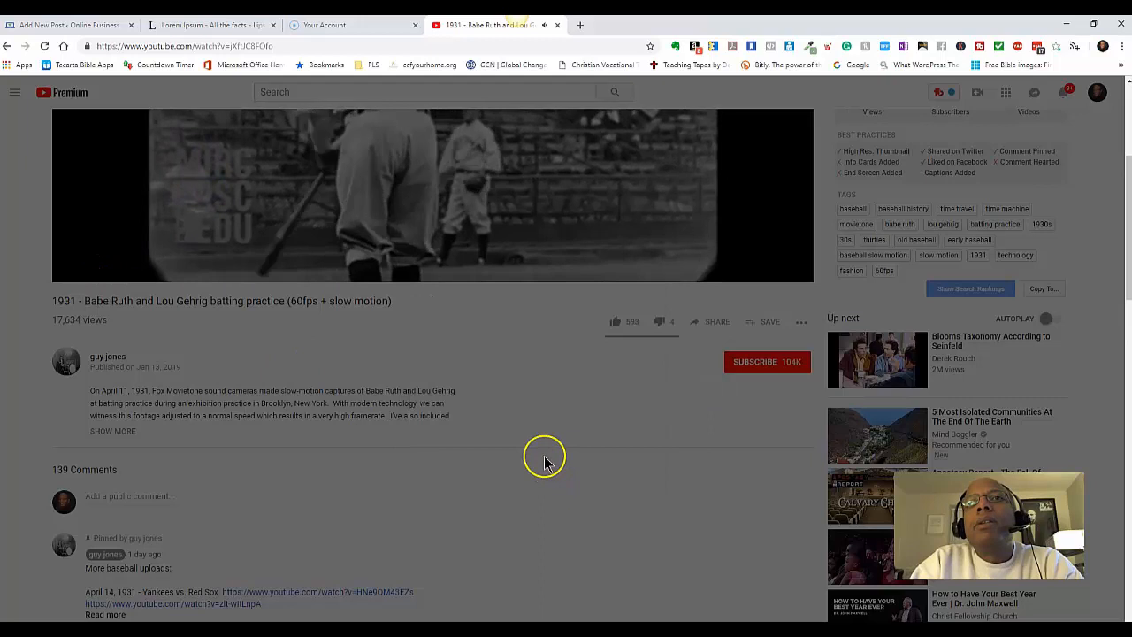
pyautogui.click(543, 457)
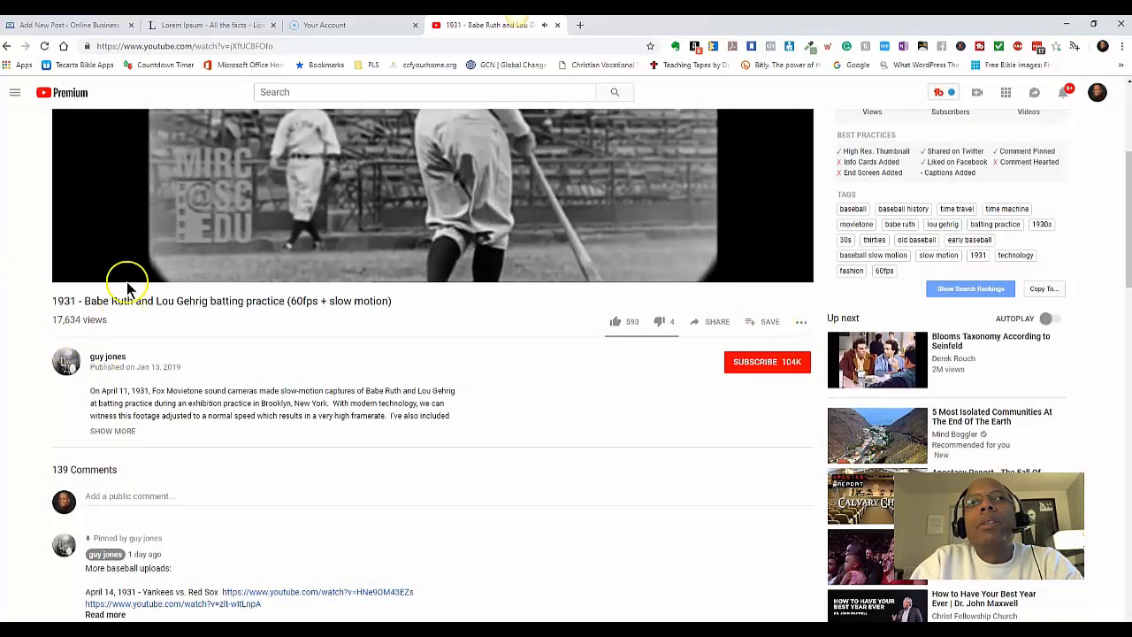
# Pause the batting practice video and copy its share link
pyautogui.moveTo(136, 260)
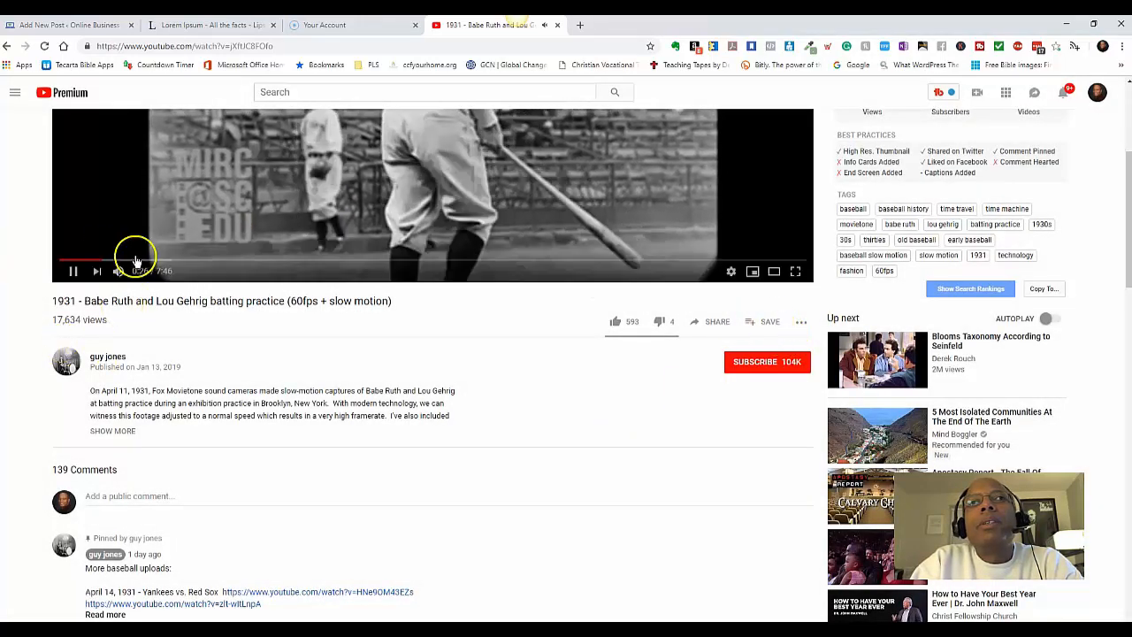
pyautogui.click(83, 274)
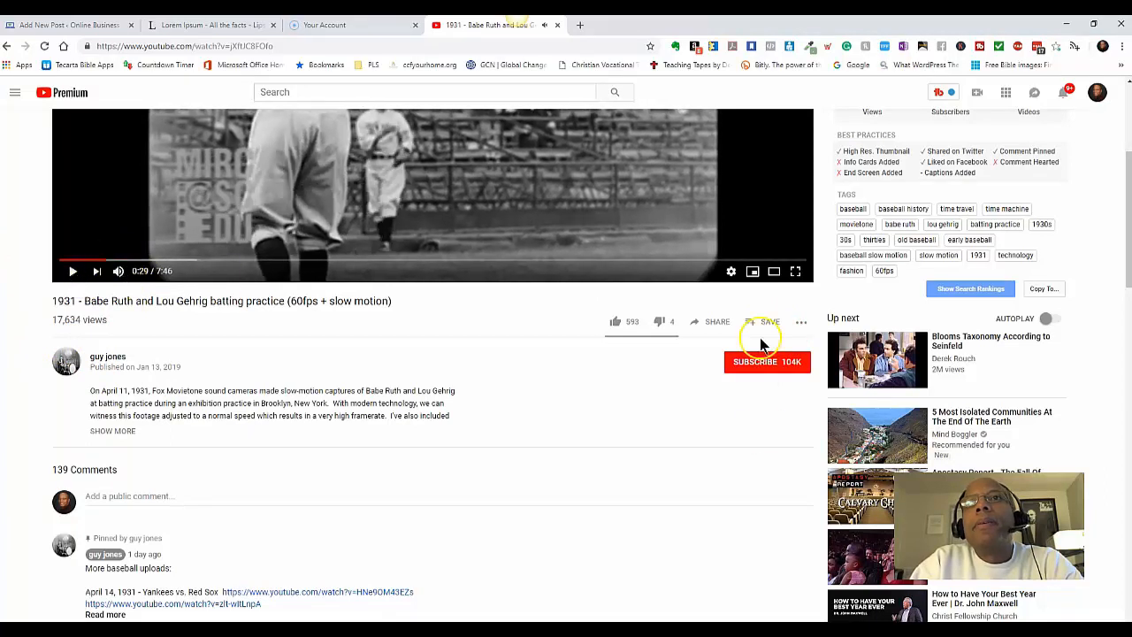
pyautogui.click(719, 323)
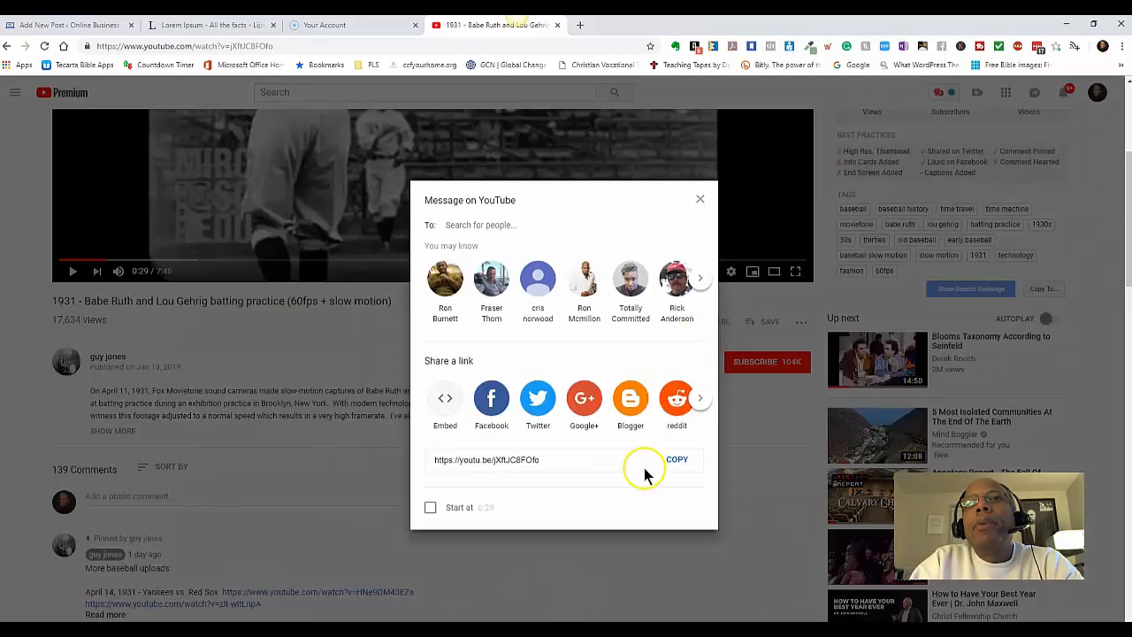
pyautogui.click(678, 462)
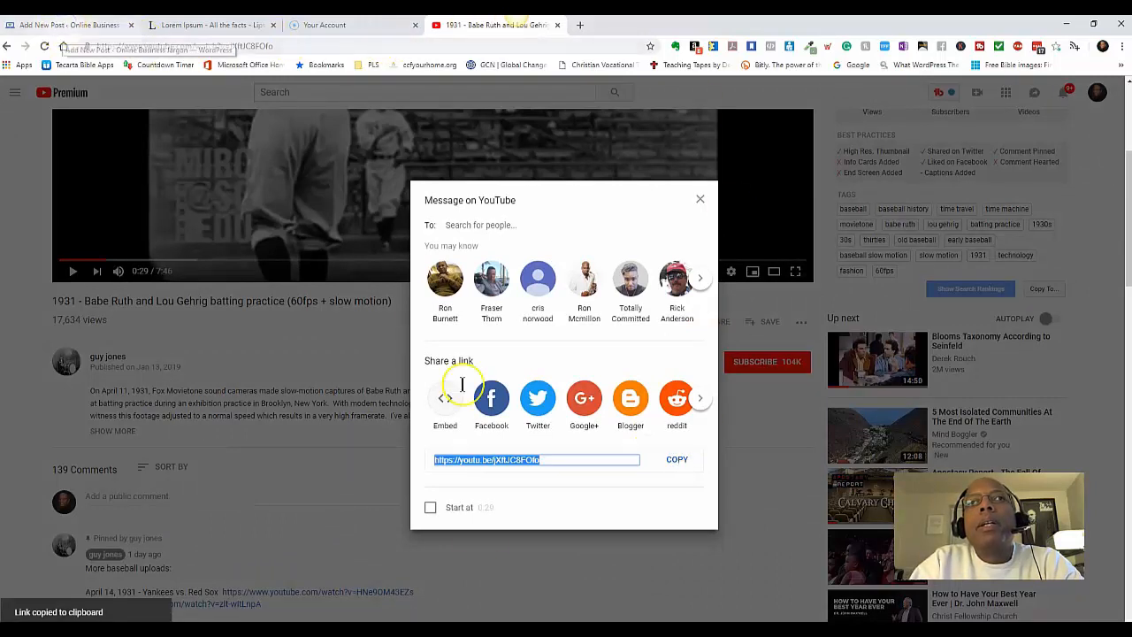
# Back in the WordPress post, add a line after the "Where can I get some?" paragraph and paste the YouTube link there as an embedded video
pyautogui.click(450, 439)
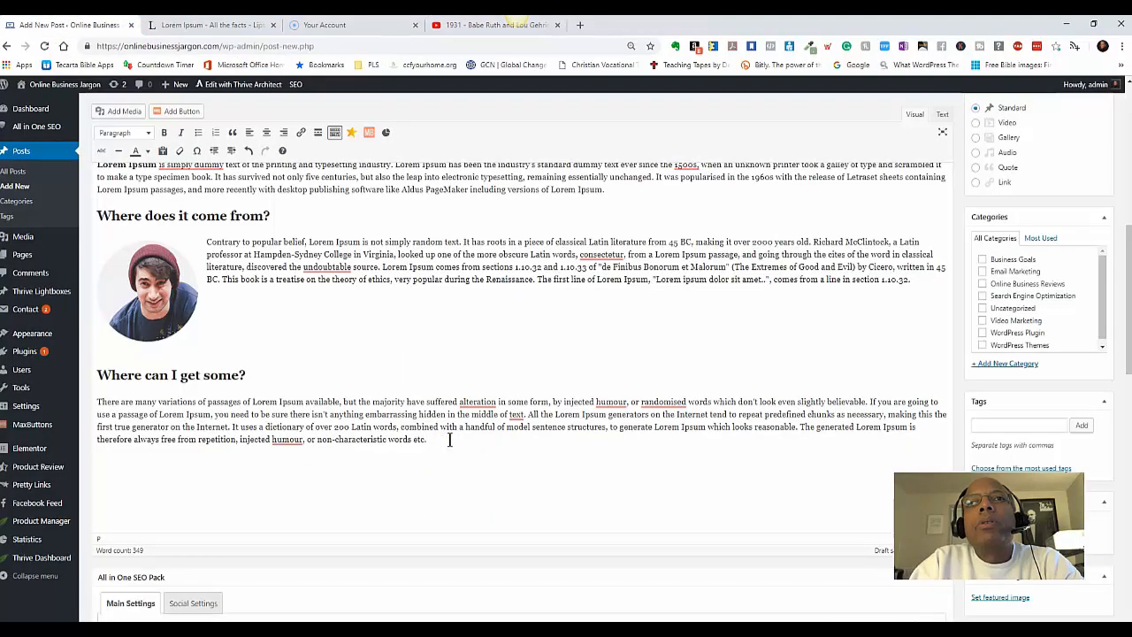
pyautogui.press('Return')
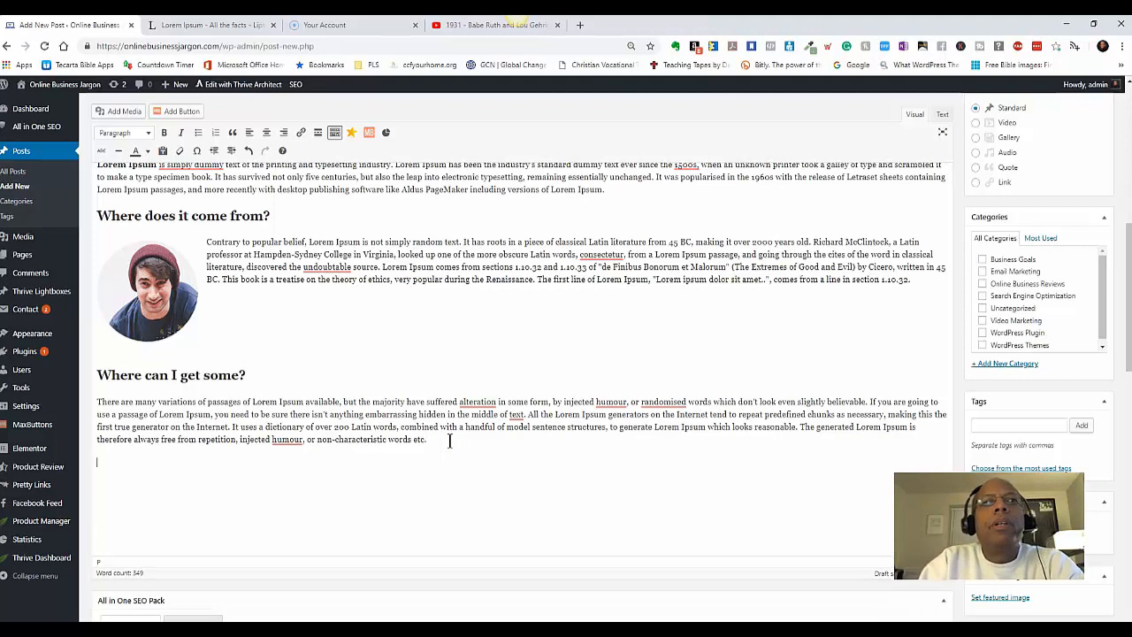
pyautogui.rightClick(171, 476)
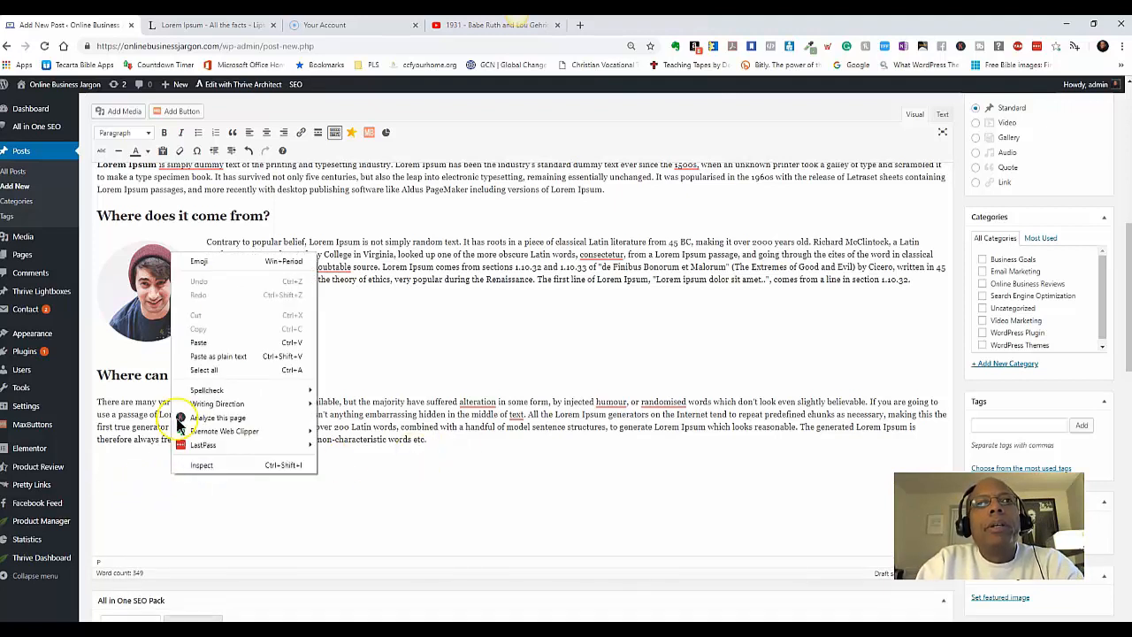
pyautogui.click(213, 343)
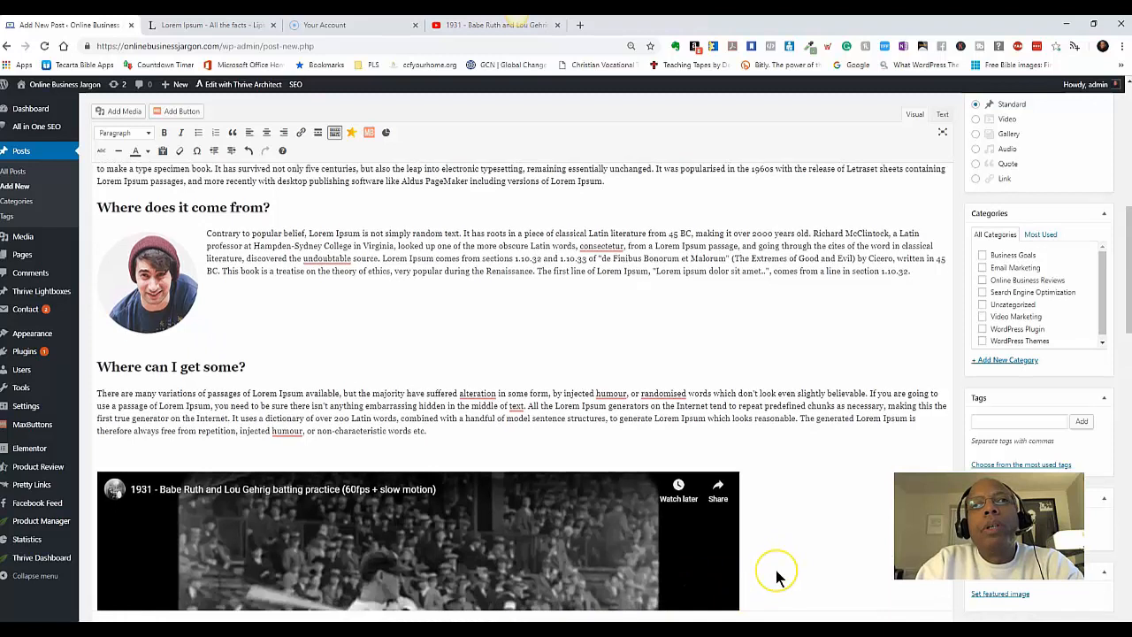
pyautogui.scroll(-3, 777, 575)
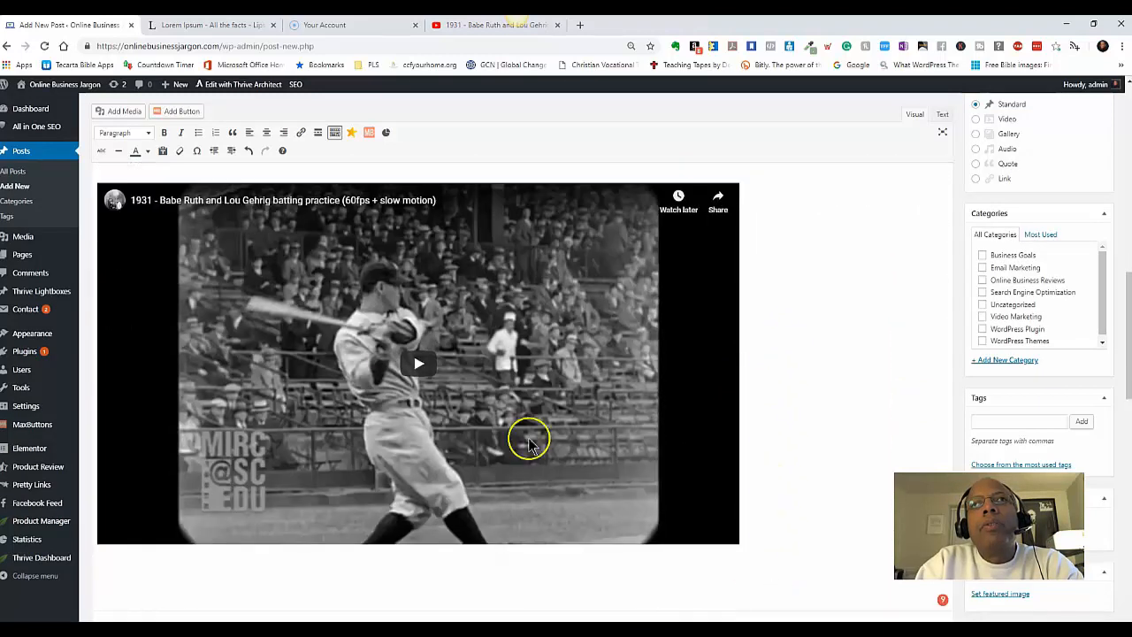
# Open the embedded video's URL settings for review and insert it into the post with the same link
pyautogui.click(370, 331)
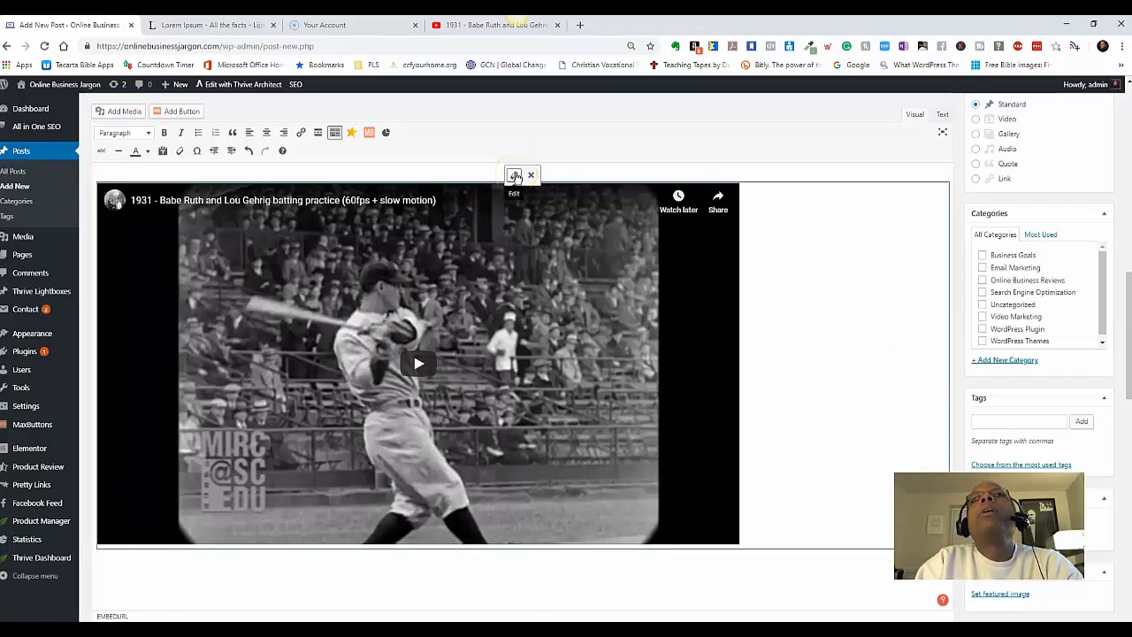
pyautogui.click(515, 176)
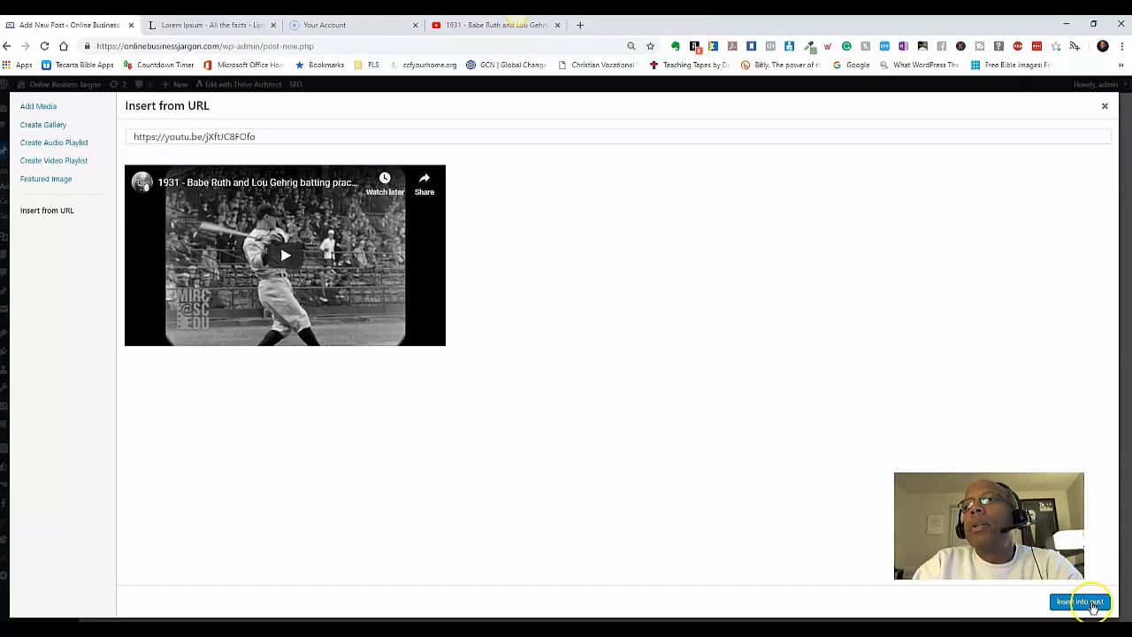
pyautogui.click(1087, 607)
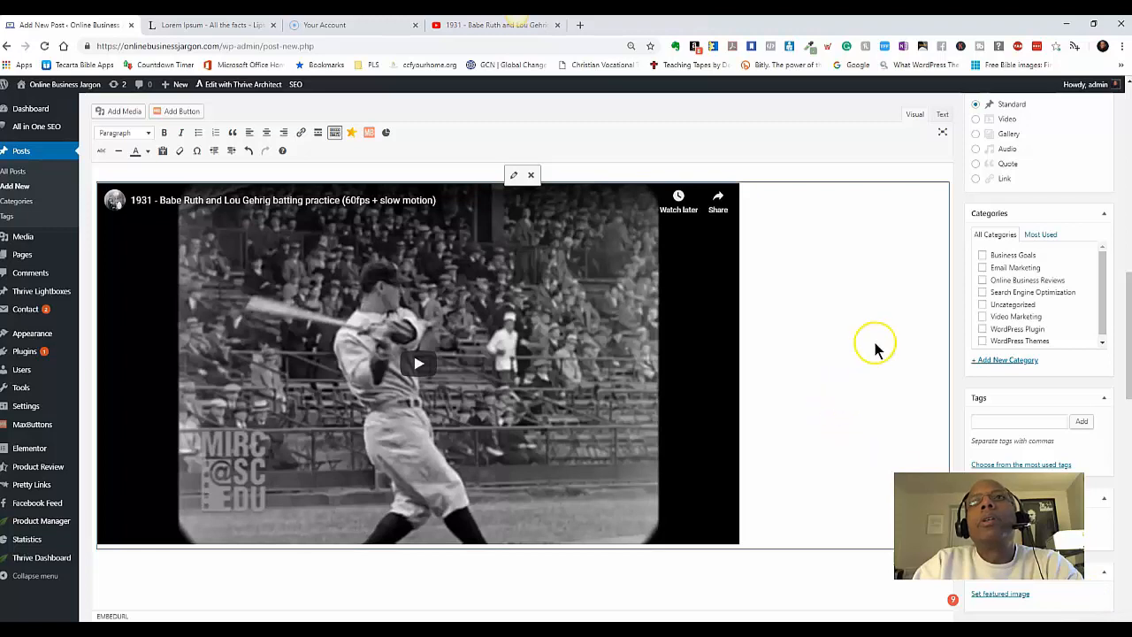
# Save the post as a draft
pyautogui.moveTo(1128, 314); pyautogui.dragTo(1128, 217)
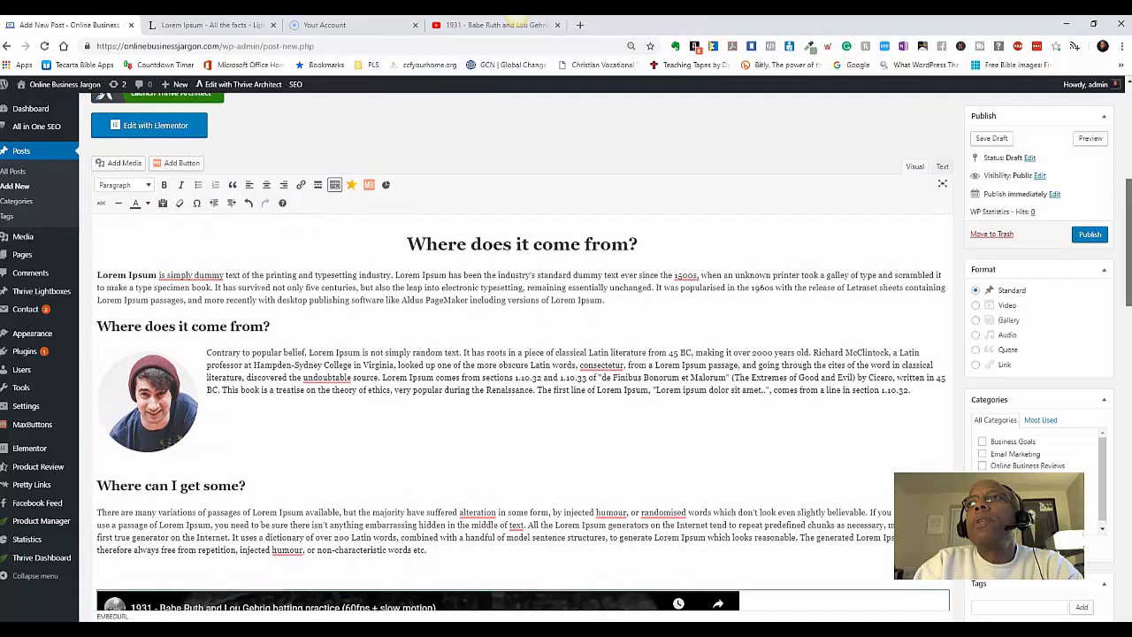
pyautogui.click(992, 138)
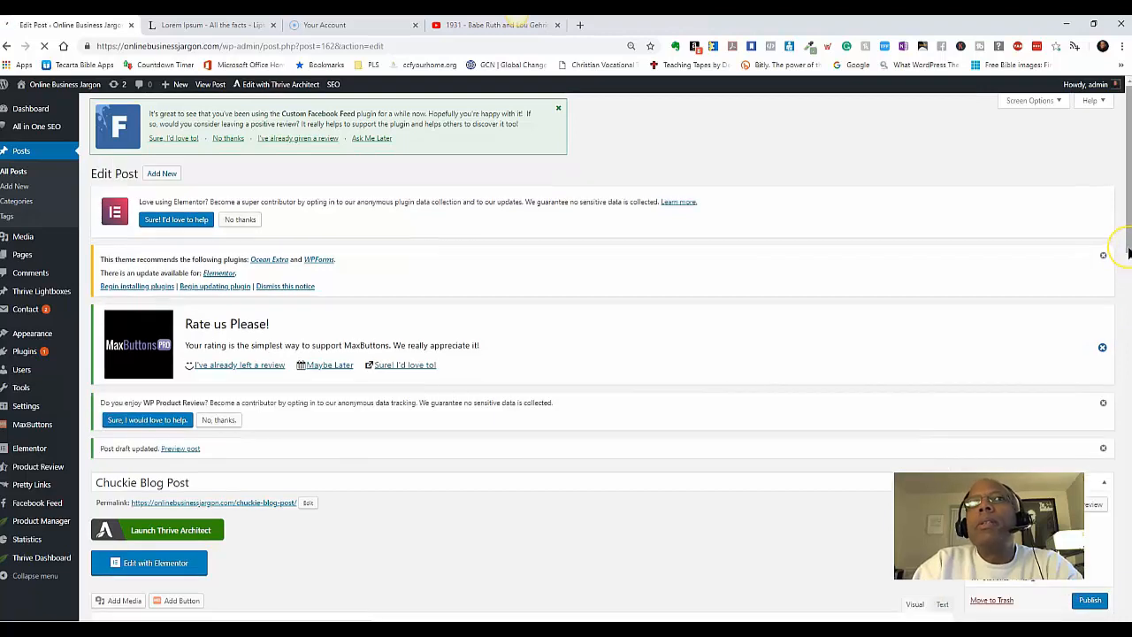
# Look over the saved draft's body, categories and SEO settings on the edit page
pyautogui.moveTo(1128, 251); pyautogui.dragTo(1114, 361)
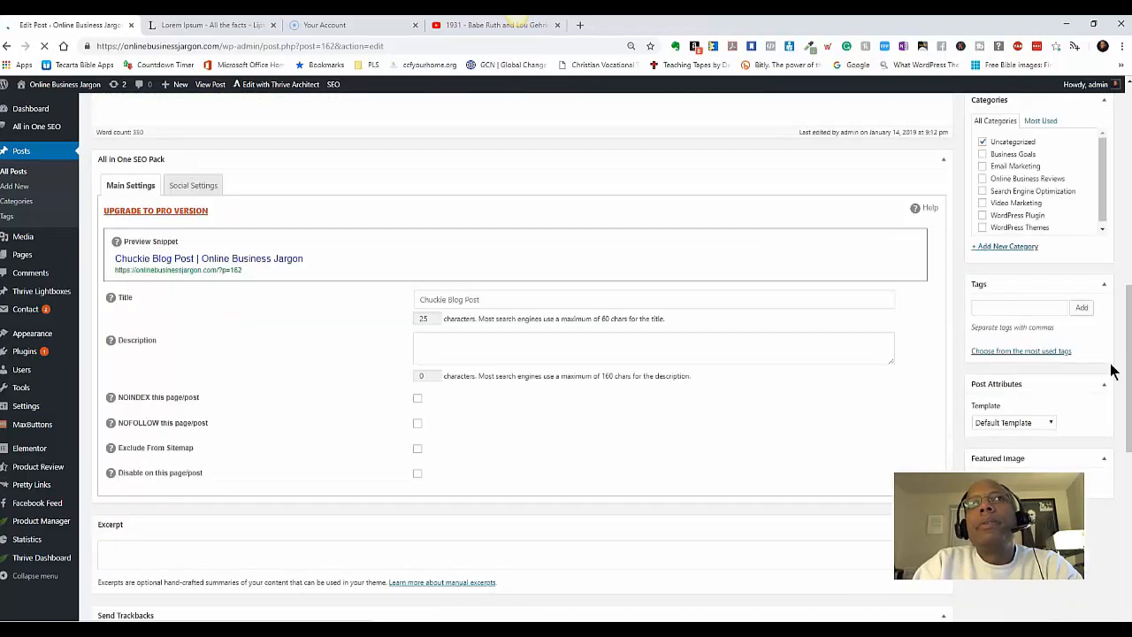
pyautogui.scroll(3, 1113, 371)
pyautogui.click(1125, 310)
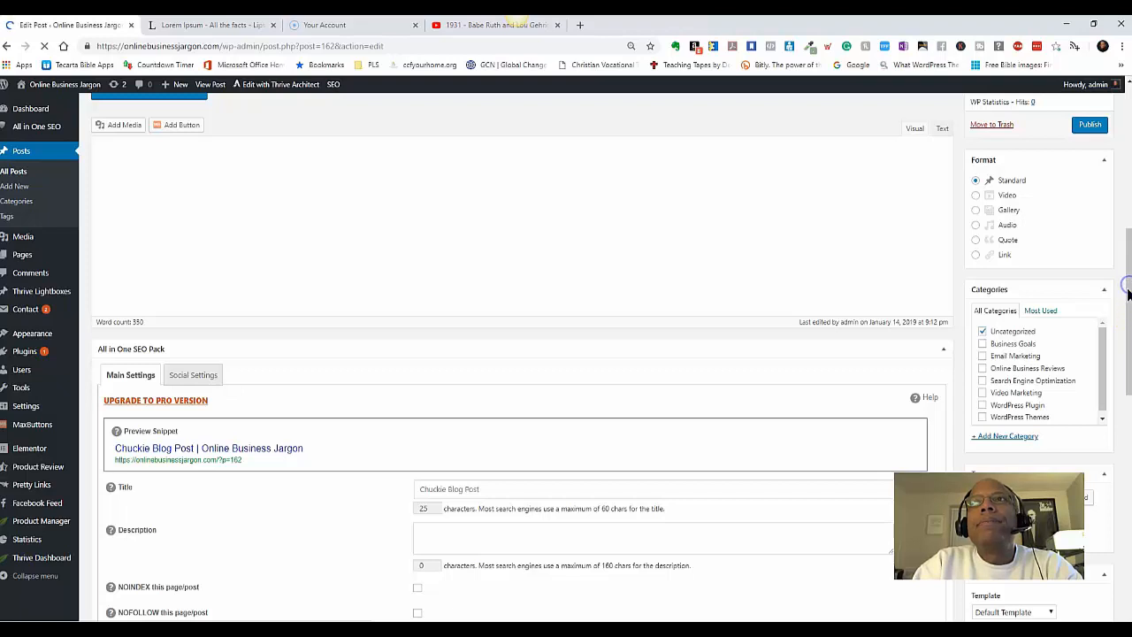
pyautogui.scroll(2, 792, 214)
pyautogui.scroll(-3, 792, 214)
pyautogui.click(792, 211)
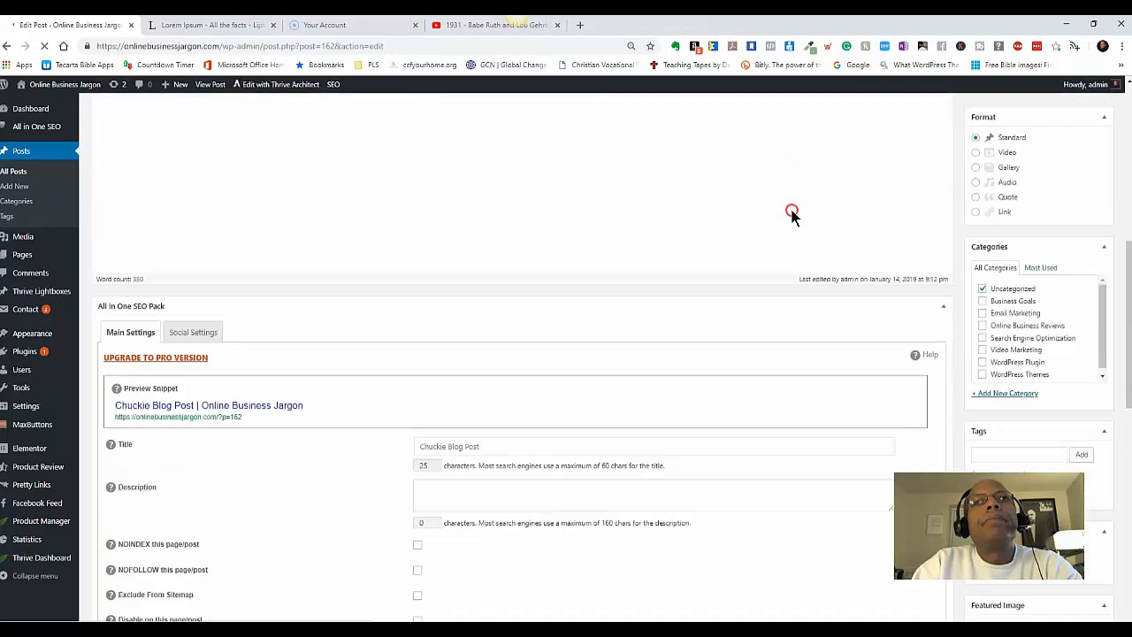
pyautogui.rightClick(791, 214)
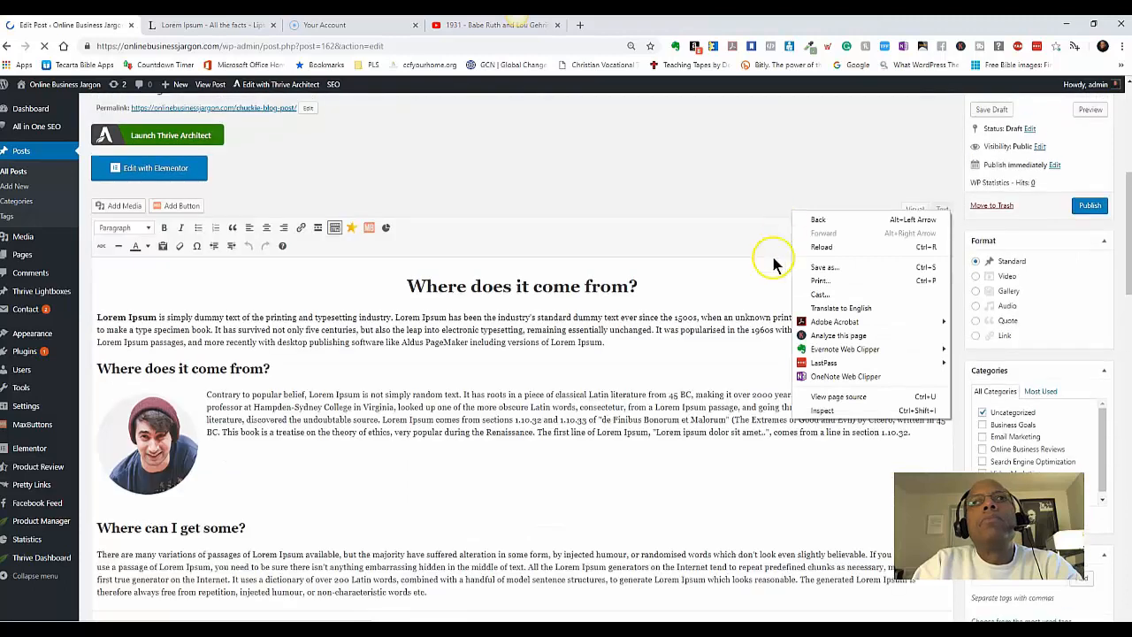
pyautogui.click(697, 175)
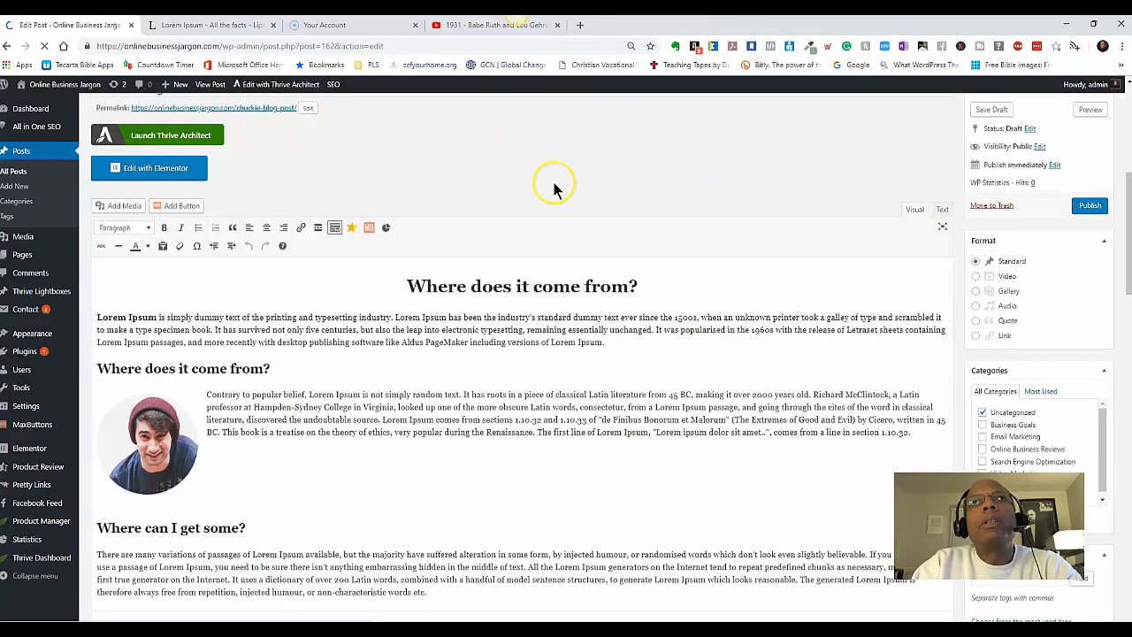
# Open the public view of the saved post in a new browser tab
pyautogui.rightClick(218, 91)
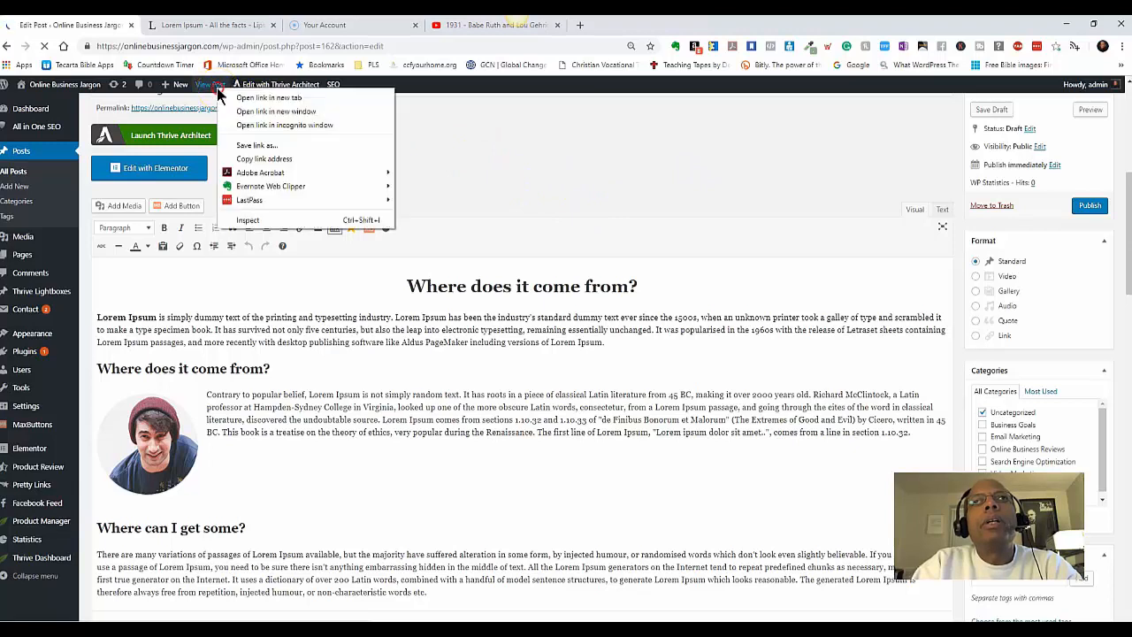
pyautogui.click(250, 94)
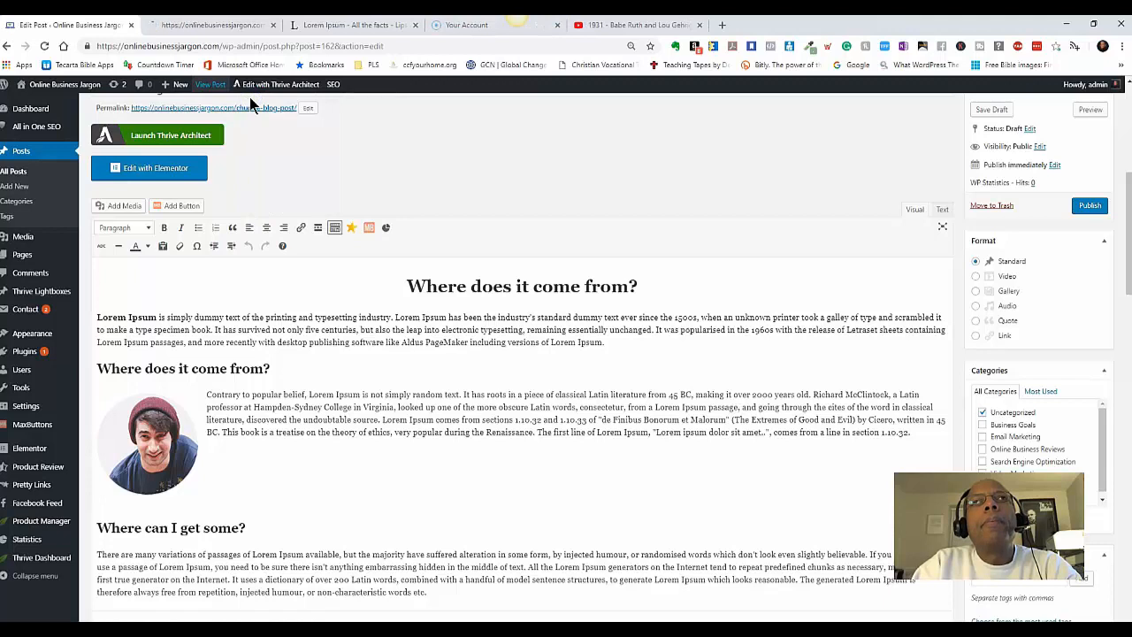
# Switch to the Chuckie Blog Post preview and look over its text, image and video down to the comment form
pyautogui.click(230, 26)
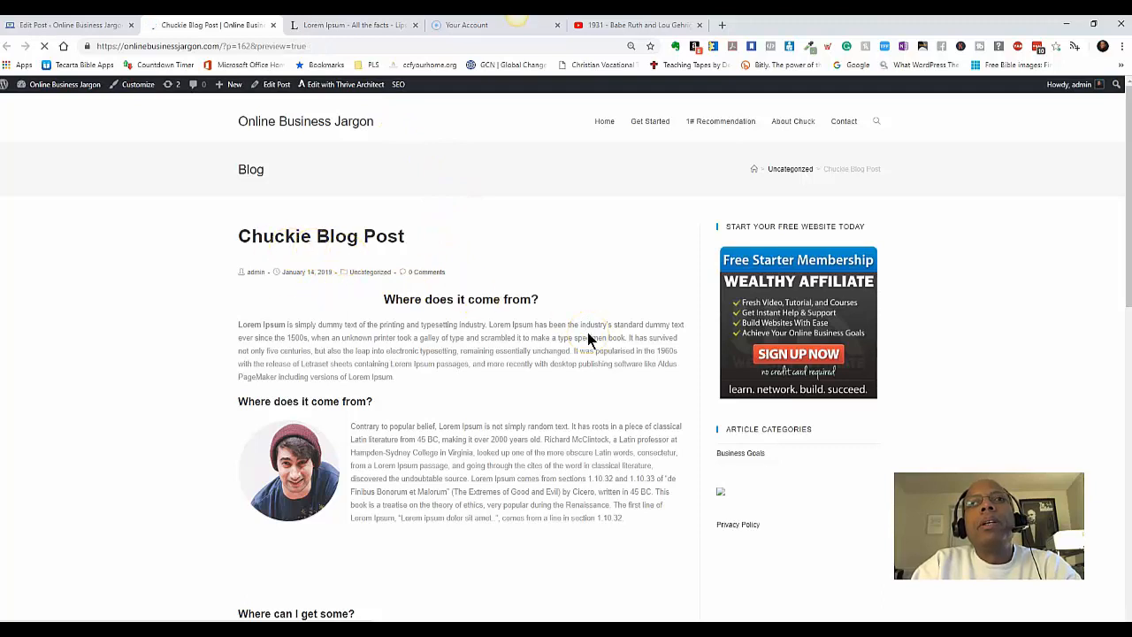
pyautogui.scroll(-2, 591, 339)
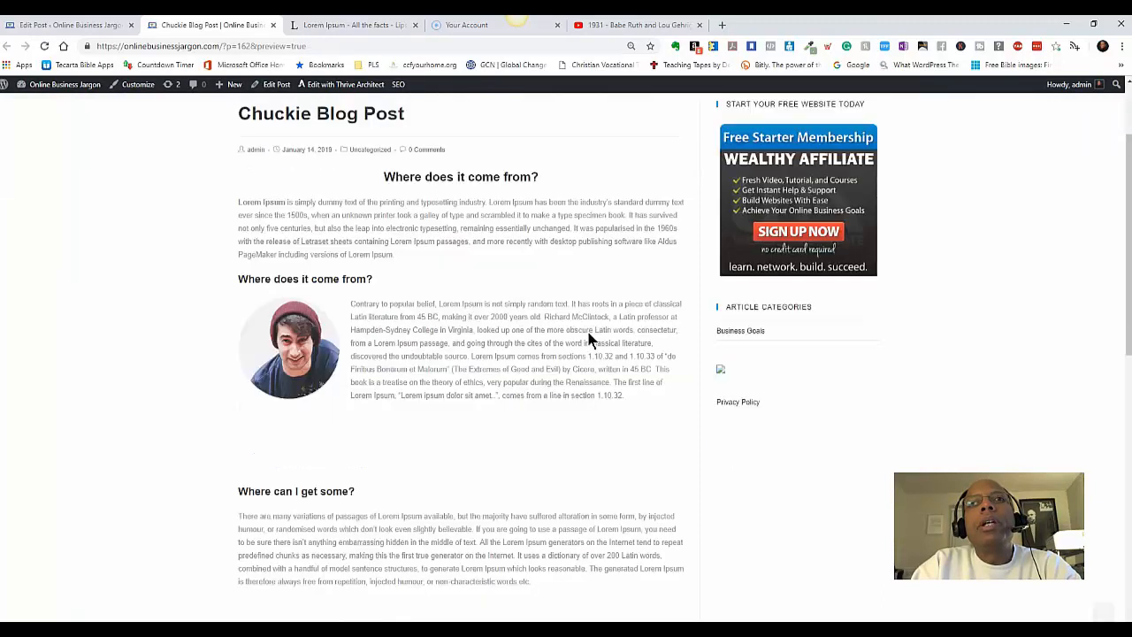
pyautogui.scroll(-11, 591, 339)
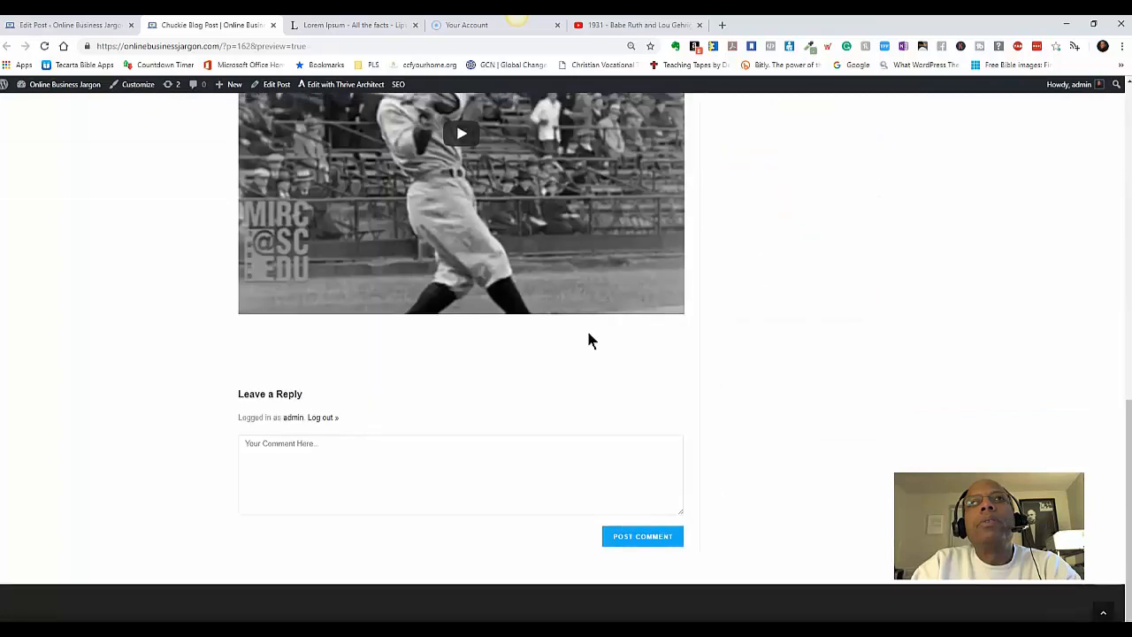
# Test the embedded Babe Ruth and Lou Gehrig video in the preview by playing it briefly and pausing it
pyautogui.scroll(6, 590, 336)
pyautogui.scroll(1, 591, 339)
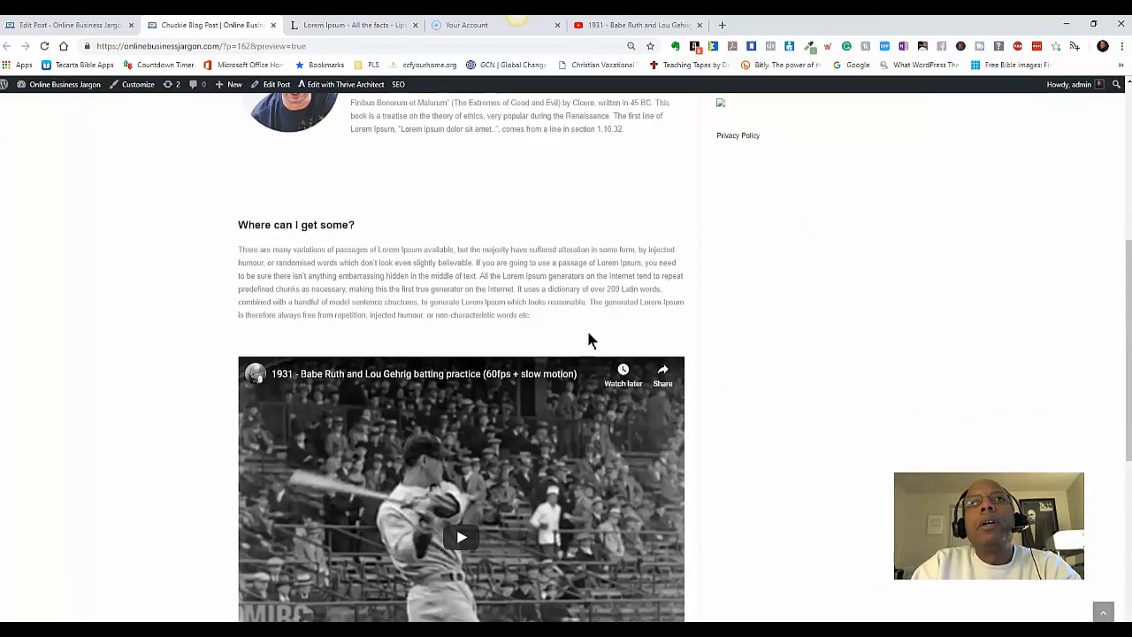
pyautogui.click(458, 534)
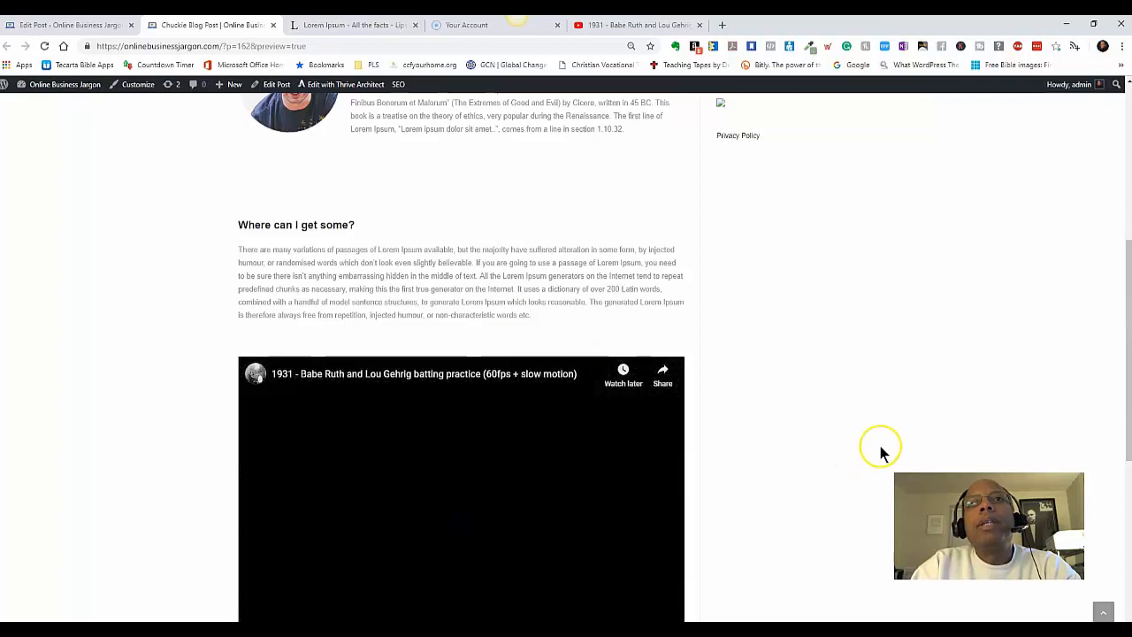
pyautogui.scroll(-3, 825, 422)
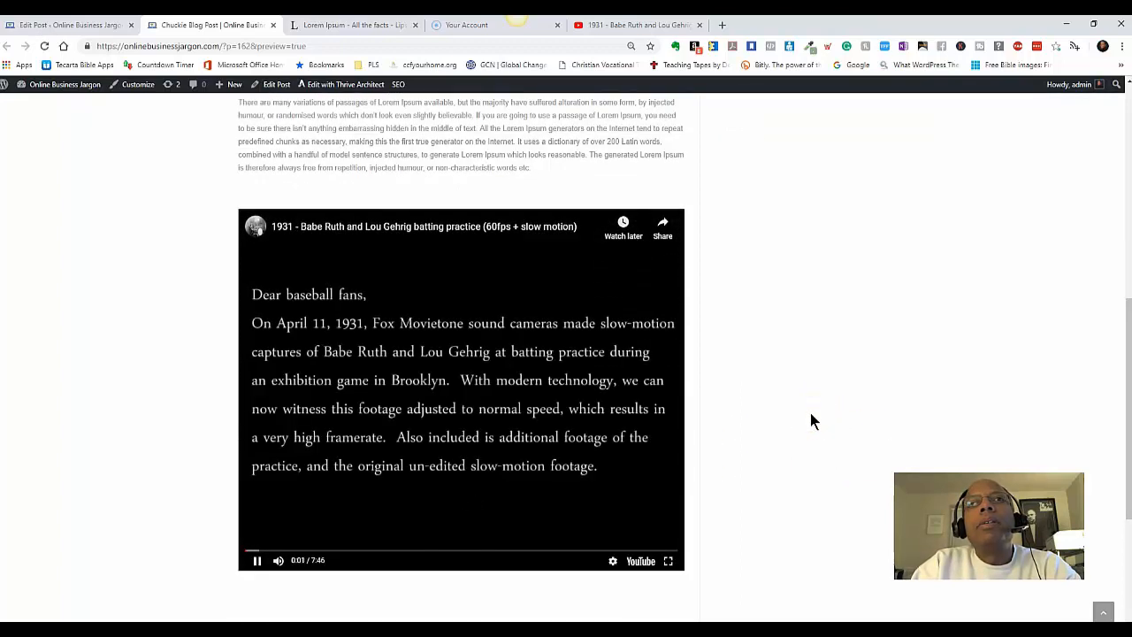
pyautogui.click(259, 564)
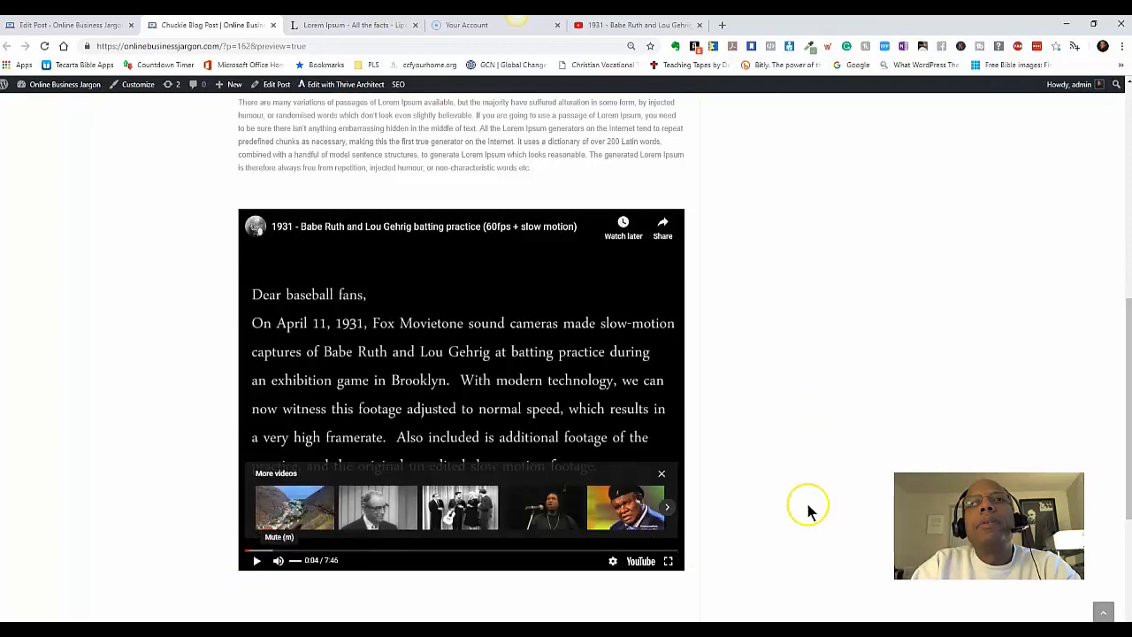
# Review the previewed post's headings, image alignment and video placement once more, and return to the post's edit page
pyautogui.scroll(3, 823, 499)
pyautogui.scroll(4, 824, 500)
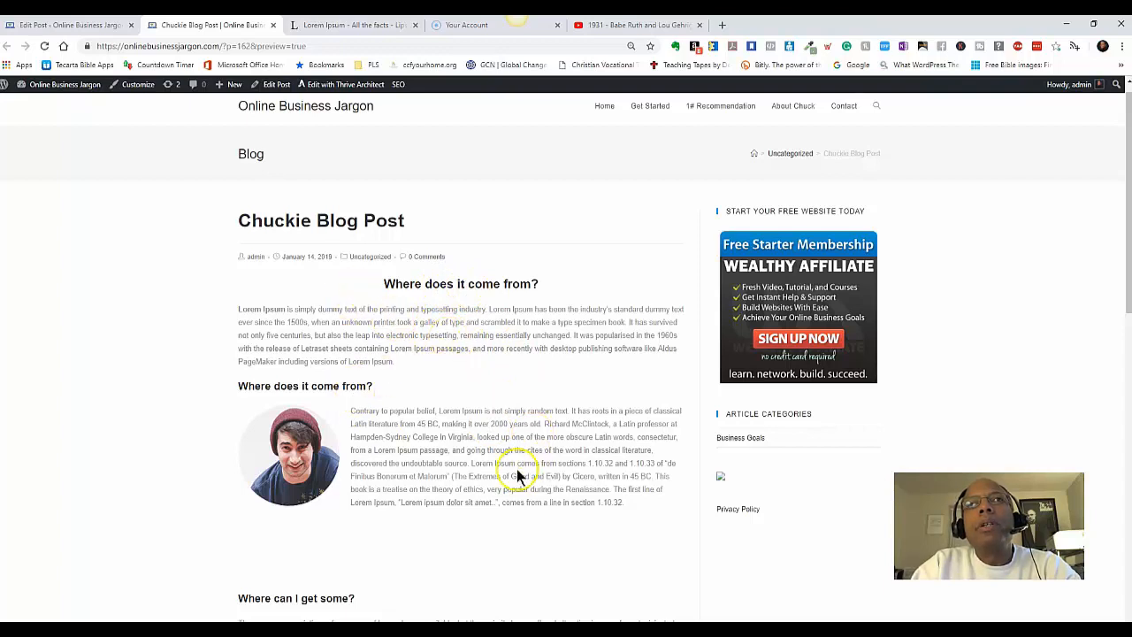
pyautogui.scroll(-1, 520, 471)
pyautogui.scroll(-1, 462, 318)
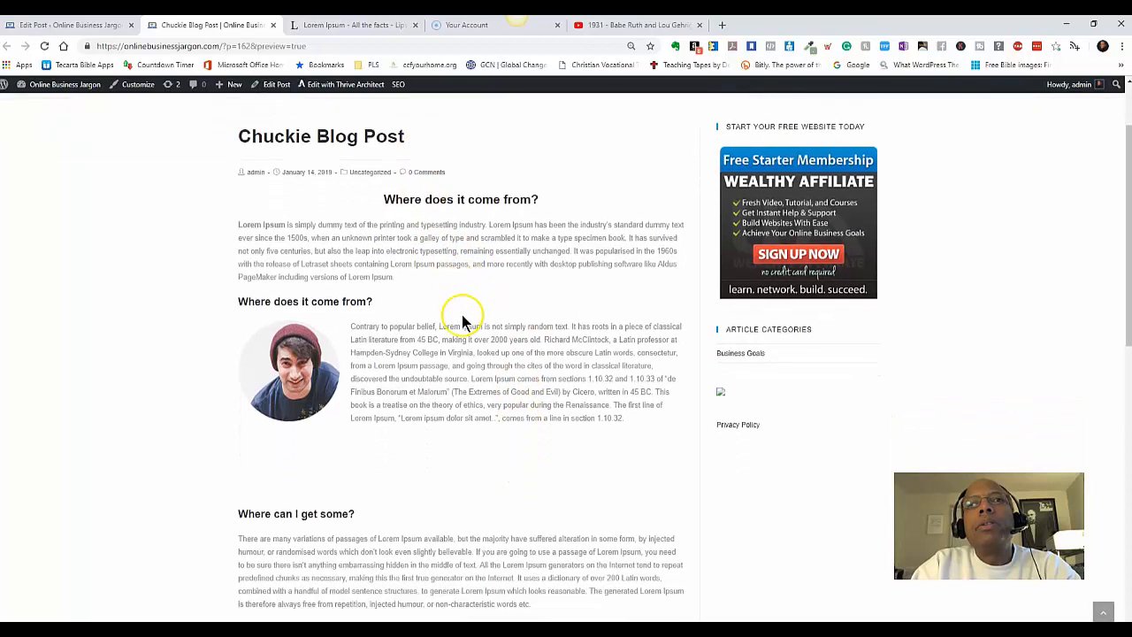
pyautogui.scroll(-4, 462, 323)
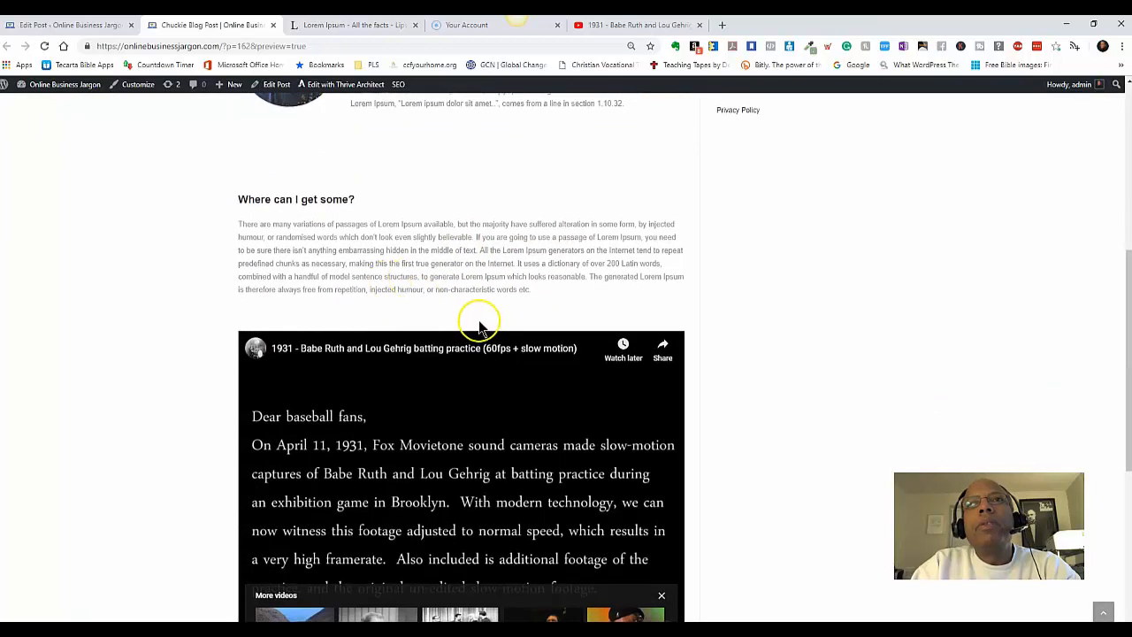
pyautogui.scroll(-3, 751, 416)
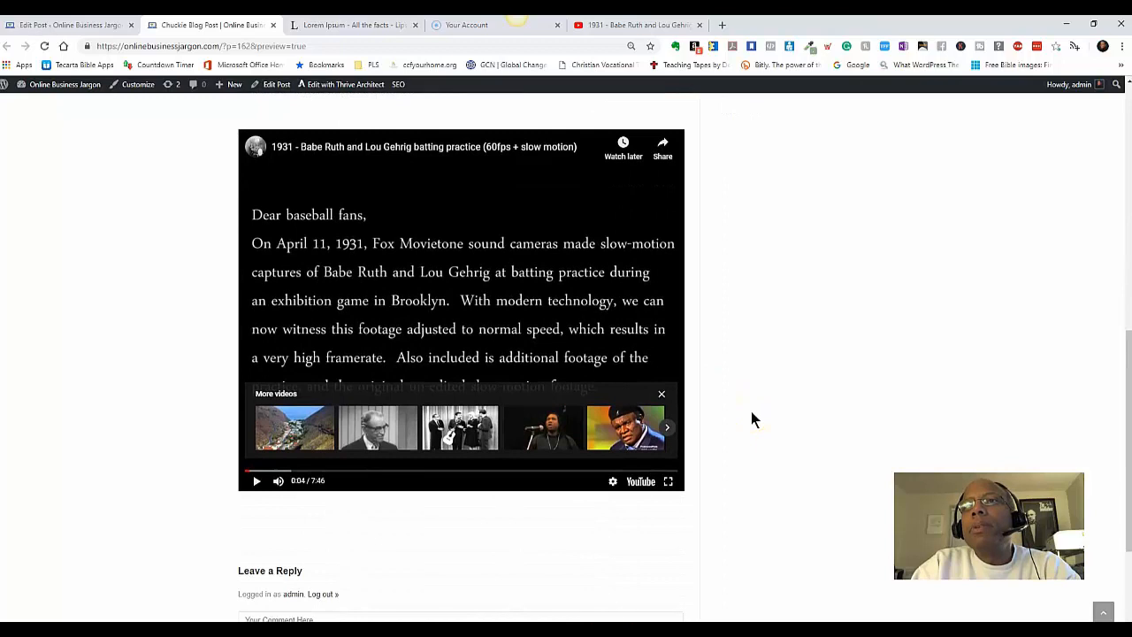
pyautogui.scroll(3, 751, 413)
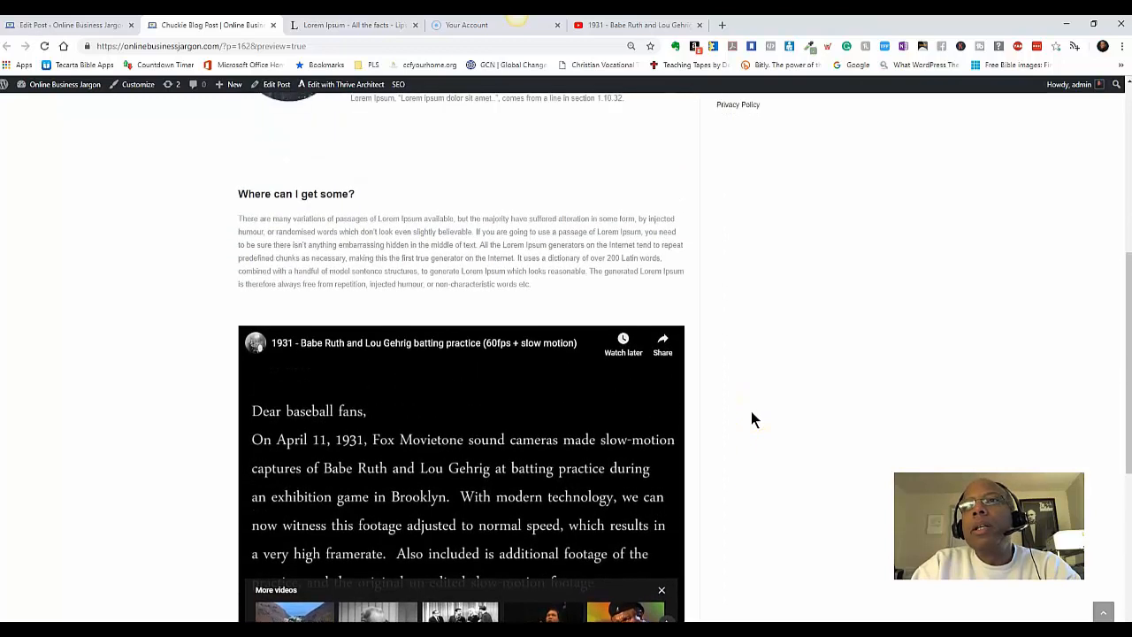
pyautogui.scroll(5, 751, 414)
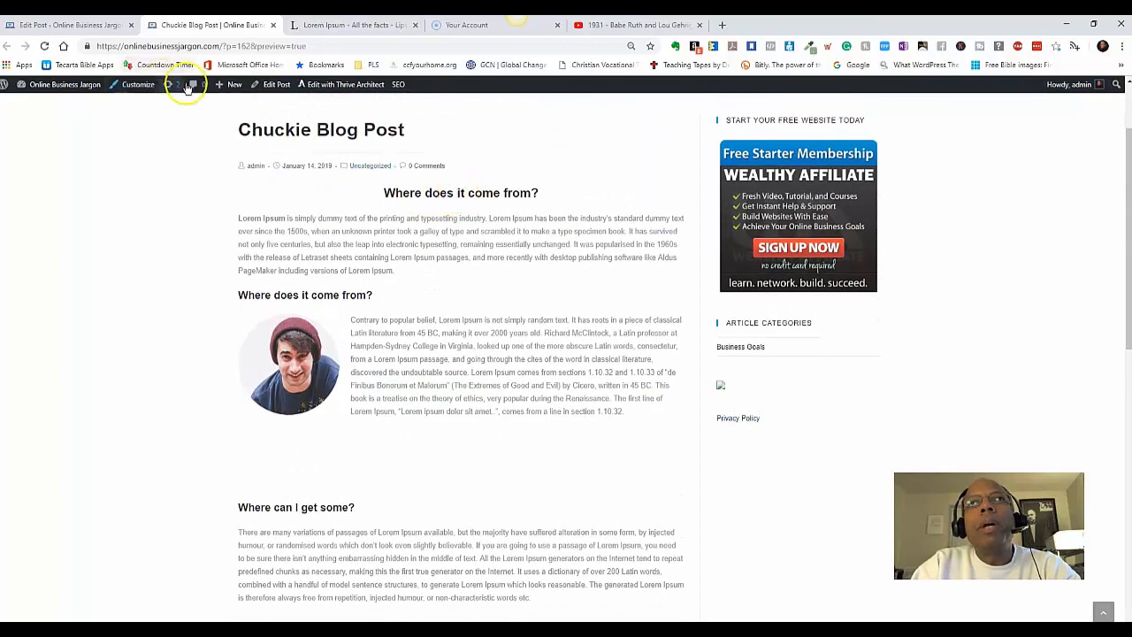
pyautogui.click(85, 27)
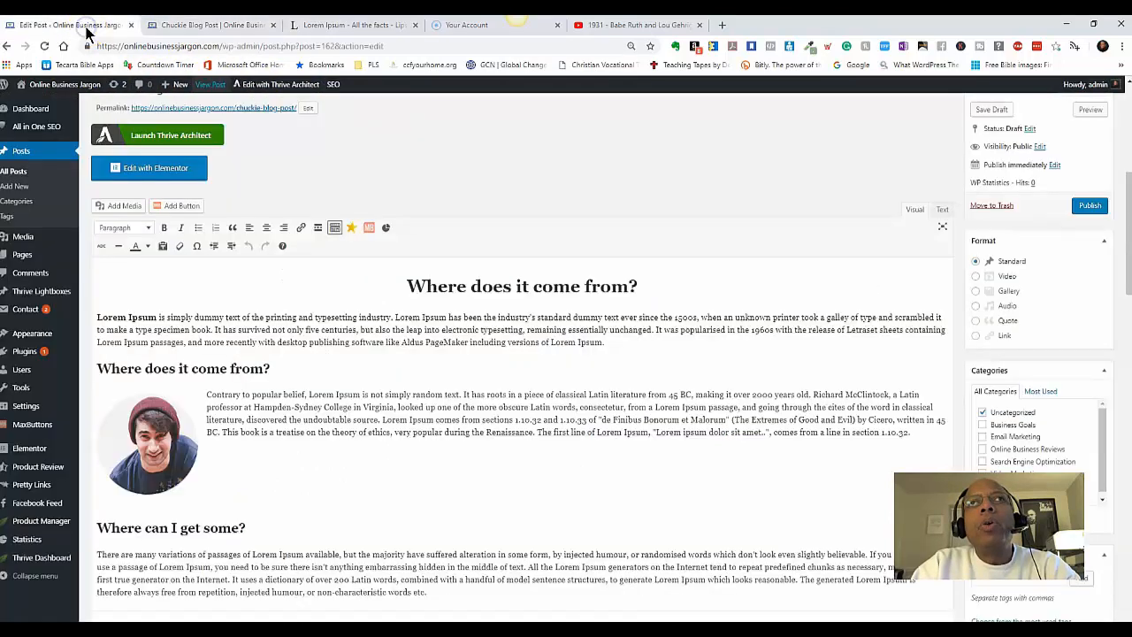